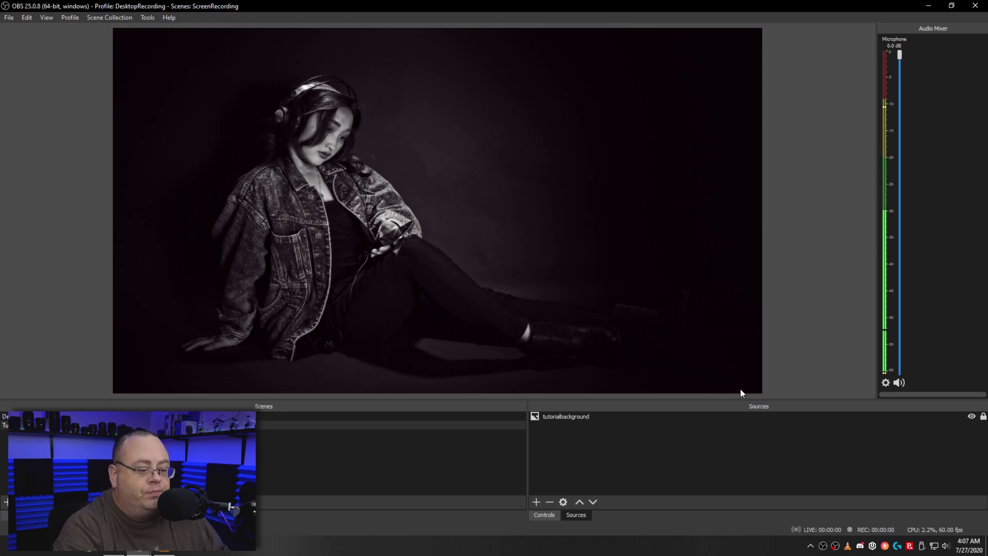
- Route VLC's playback audio to the CABLE-C Input (VB-Audio Cable C) device
click(164, 552)
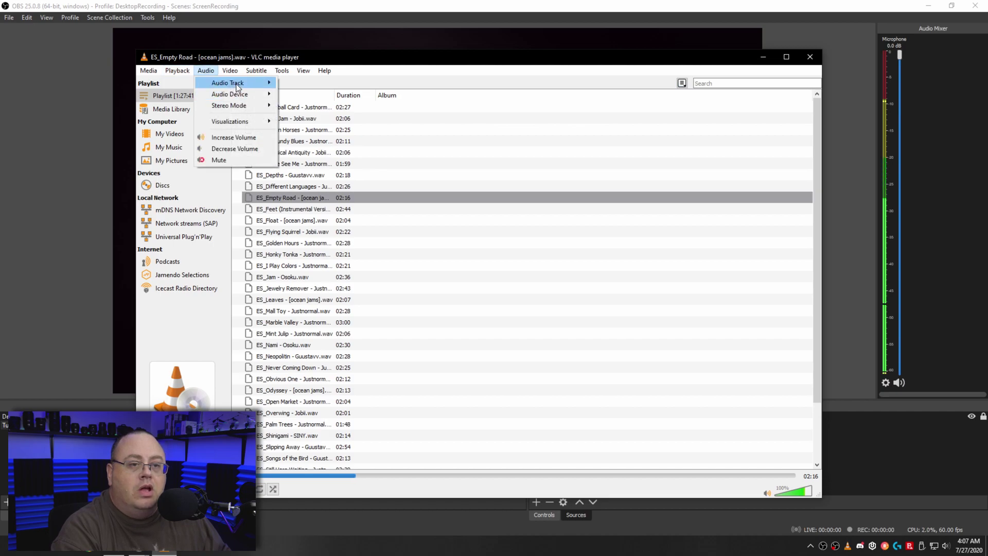
mouse_move(245, 99)
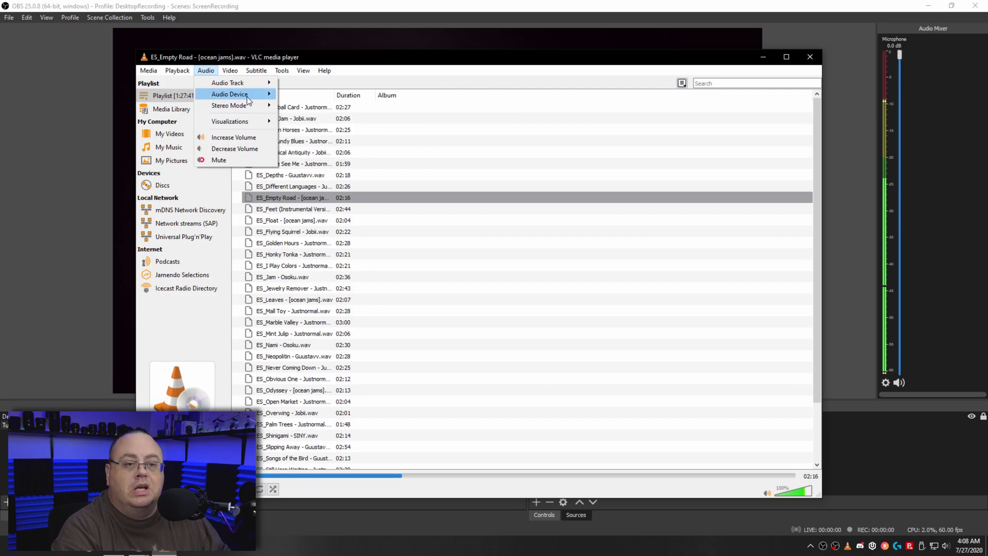
mouse_move(252, 95)
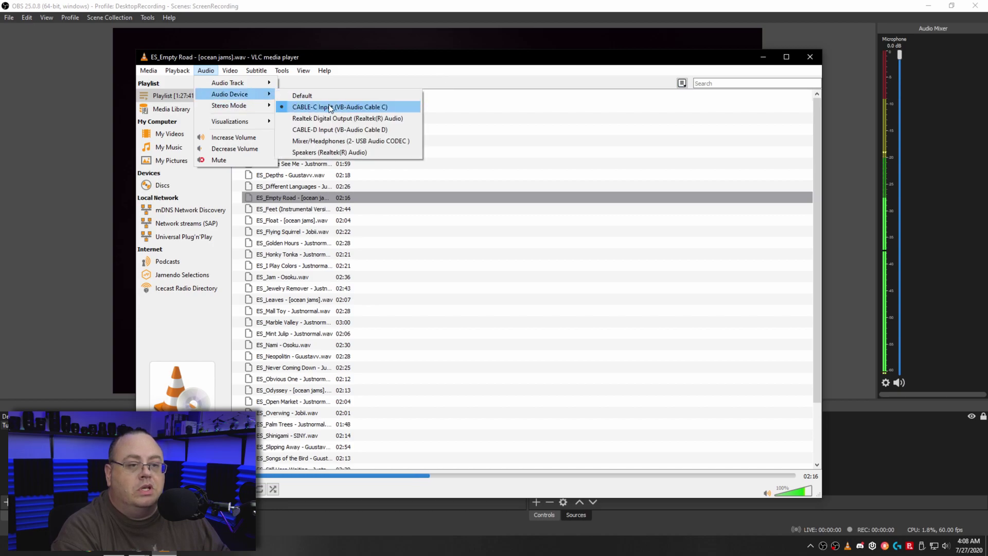
click(525, 85)
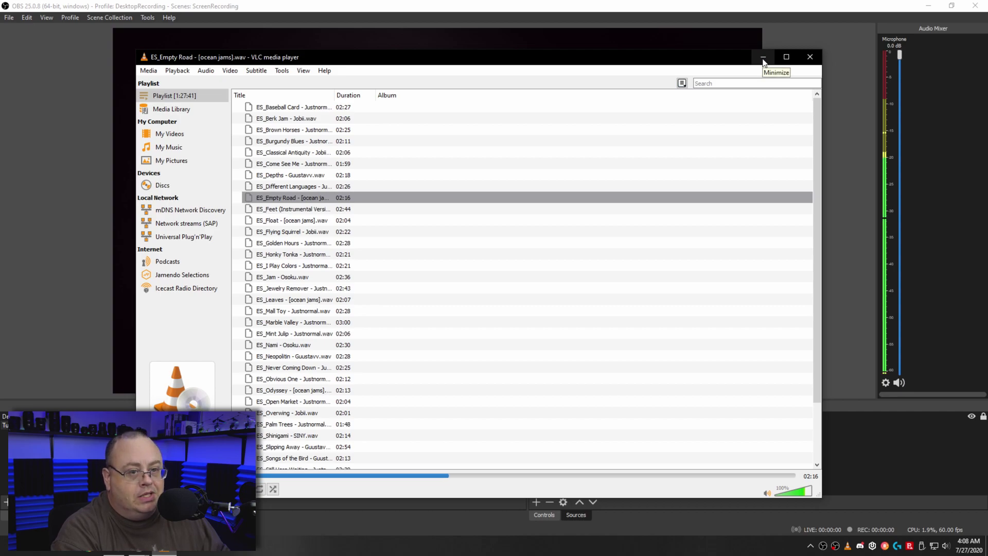
- Minimize VLC and add an Audio Output Capture source using the CABLE-C Input (VB-Audio Cable C) device
click(763, 57)
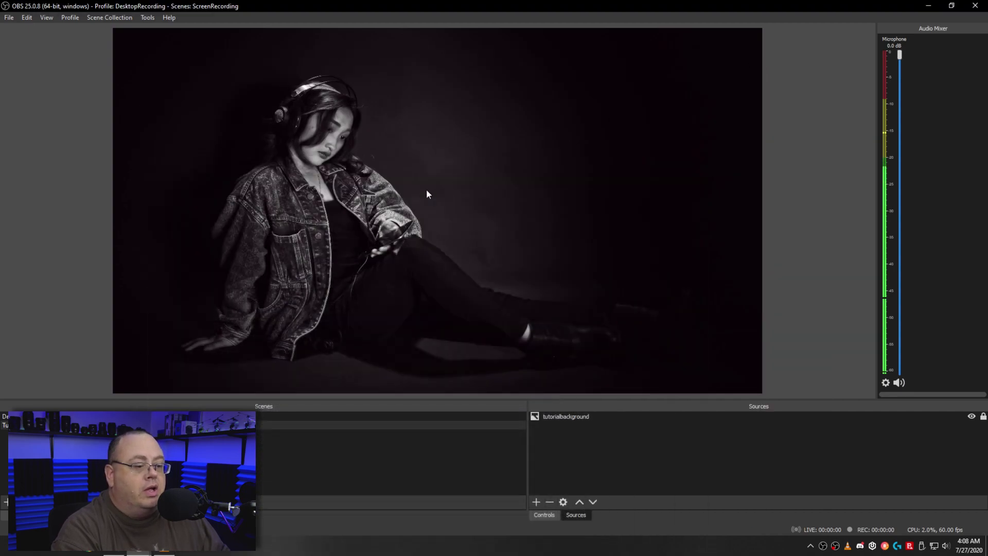
click(536, 502)
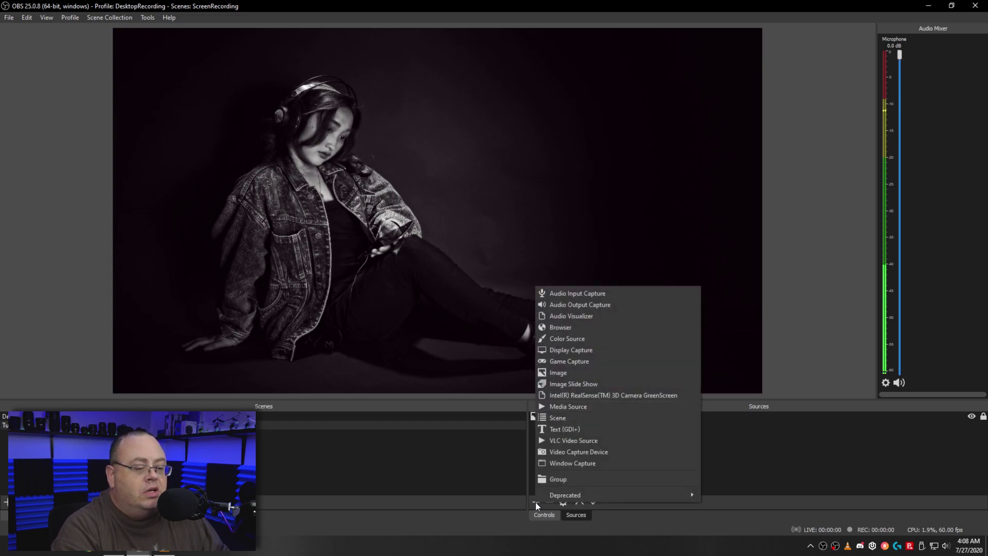
click(591, 304)
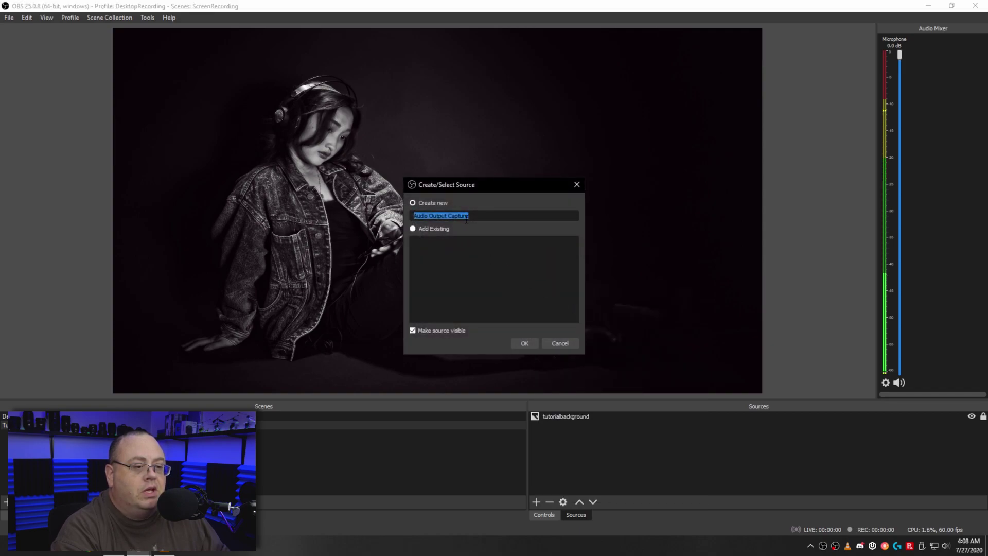
click(519, 344)
click(391, 139)
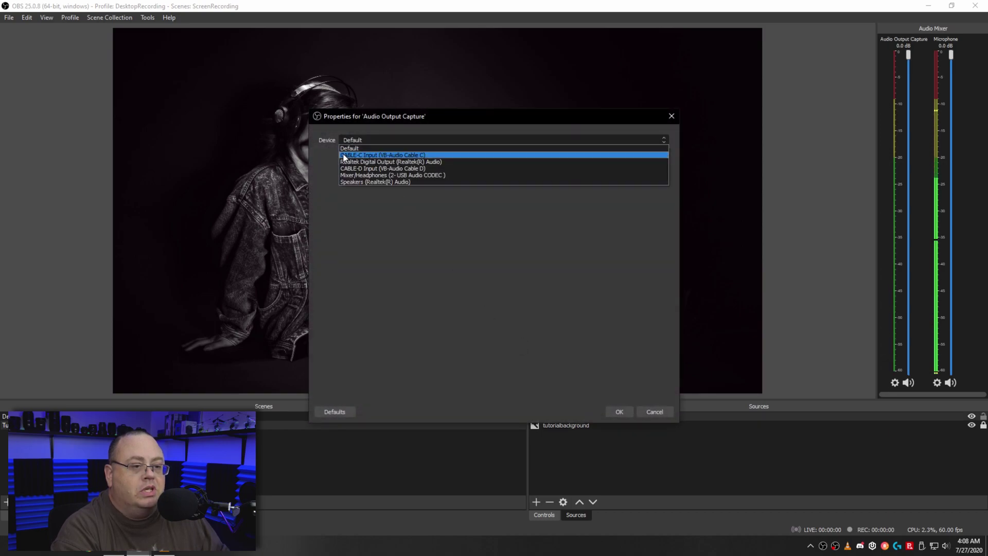
click(415, 156)
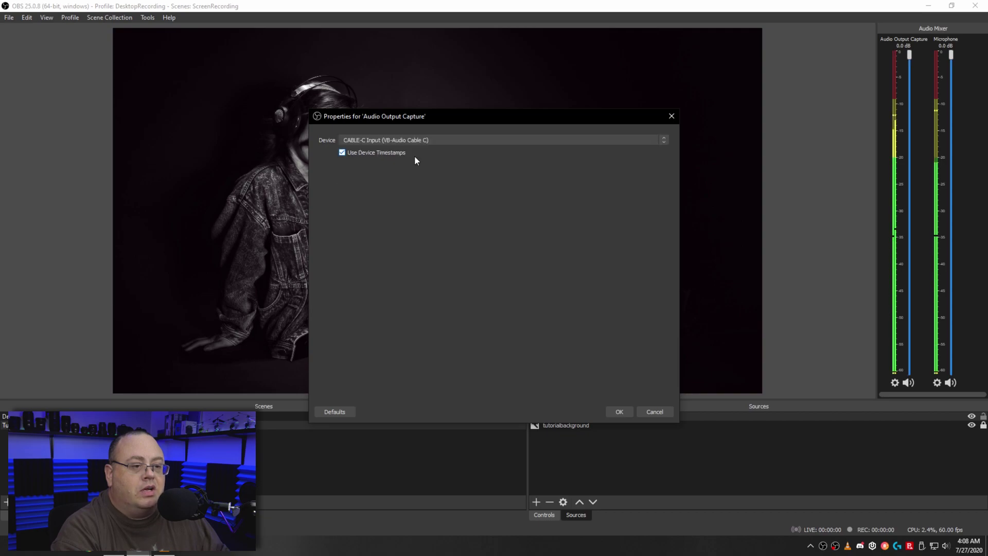
click(619, 412)
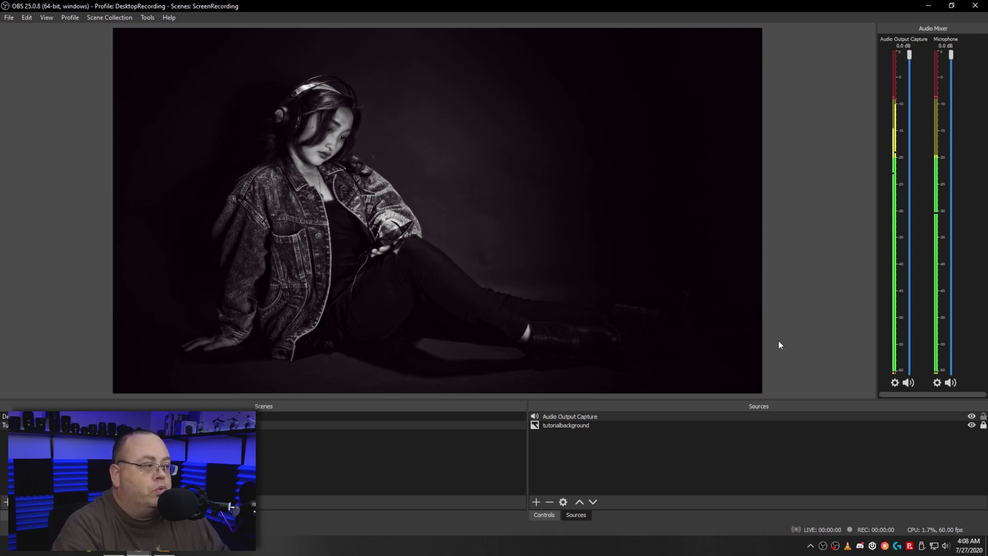
- Add an image source named 'Background' loaded with MusicPlayerBackground.png
click(535, 502)
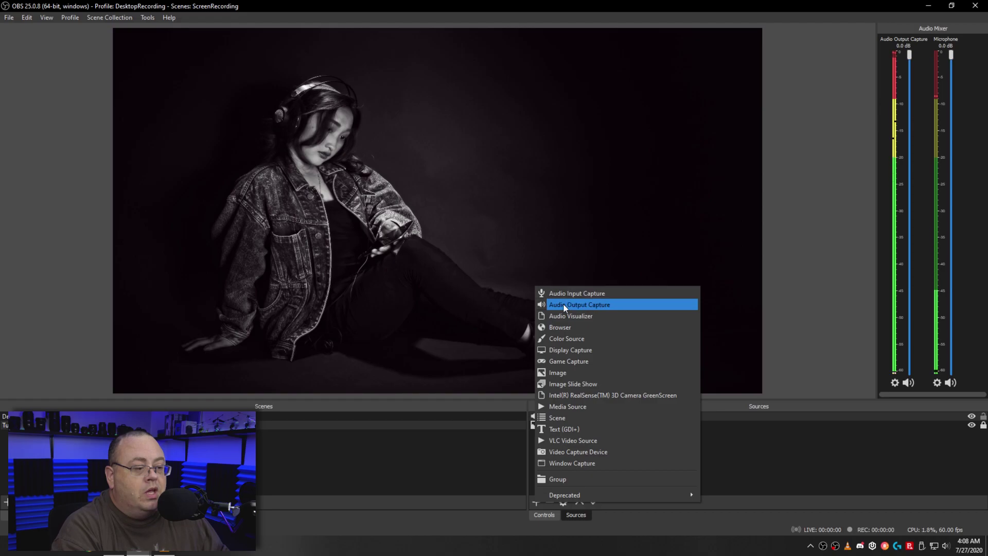
click(558, 377)
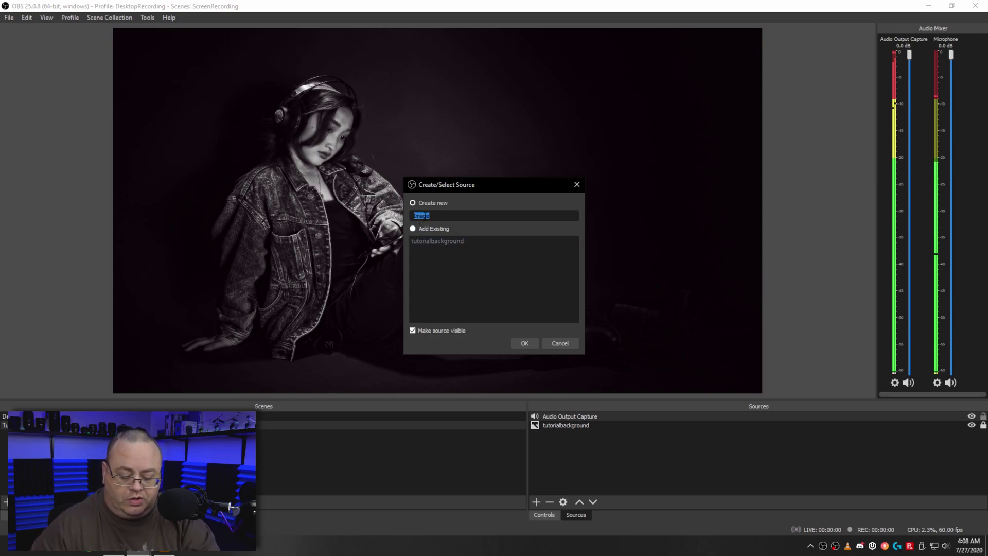
text(Backgroun)
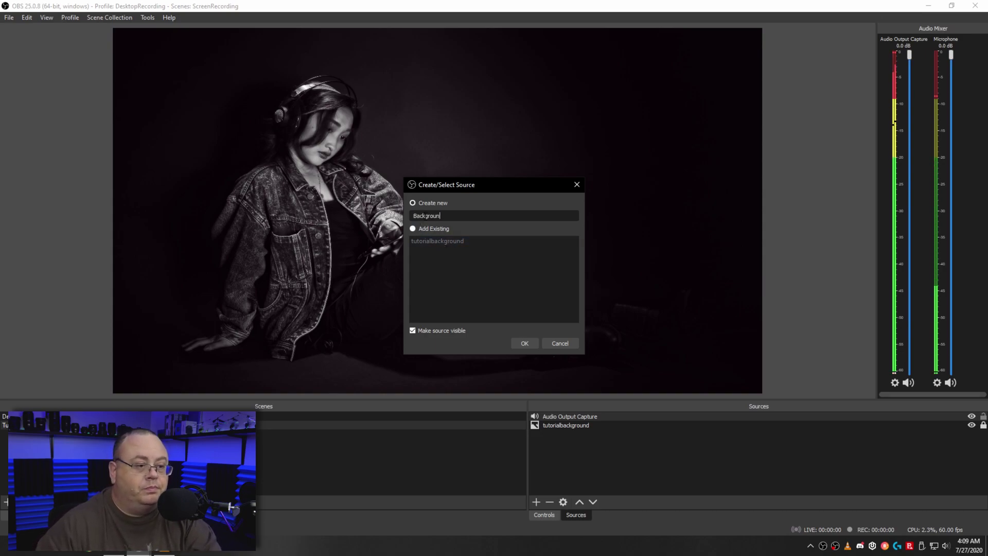
text(d)
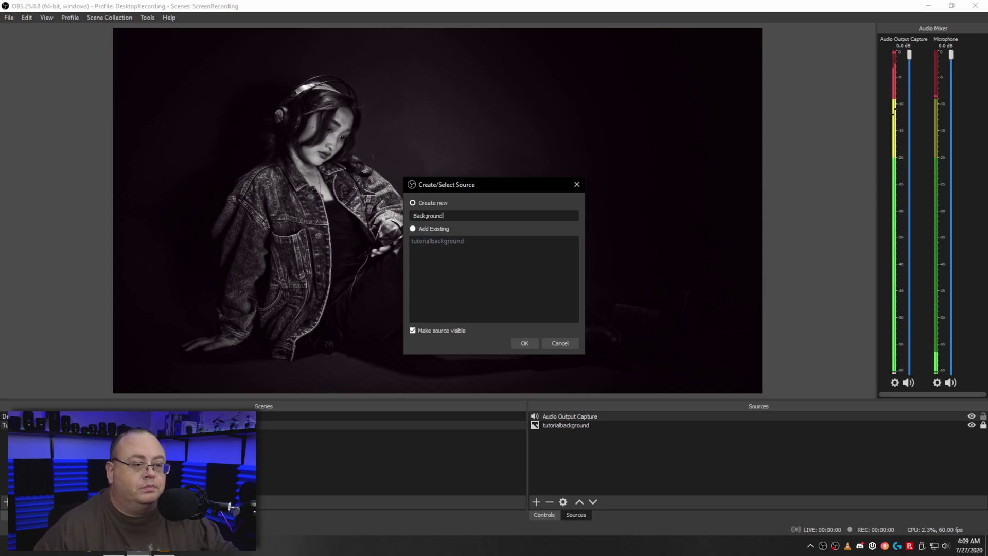
click(526, 341)
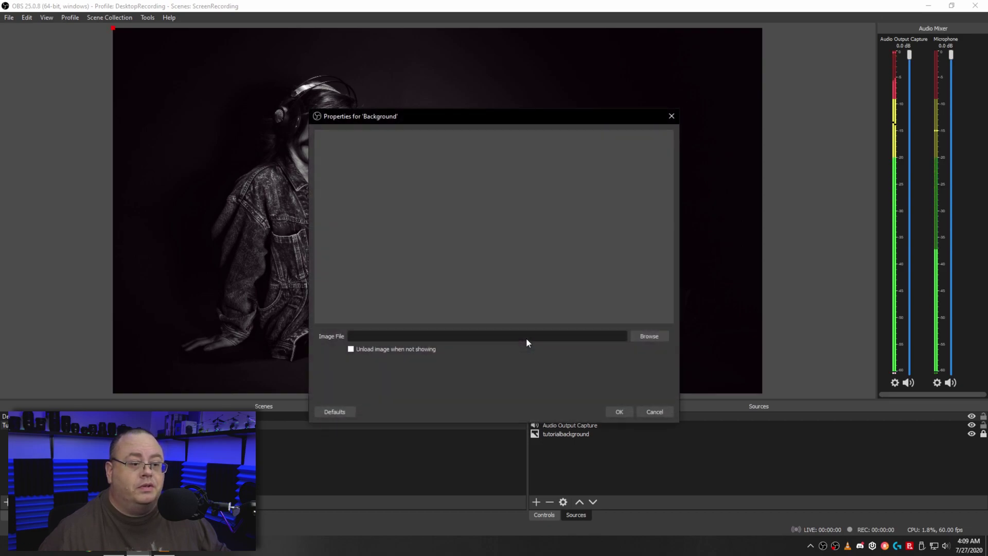
click(655, 335)
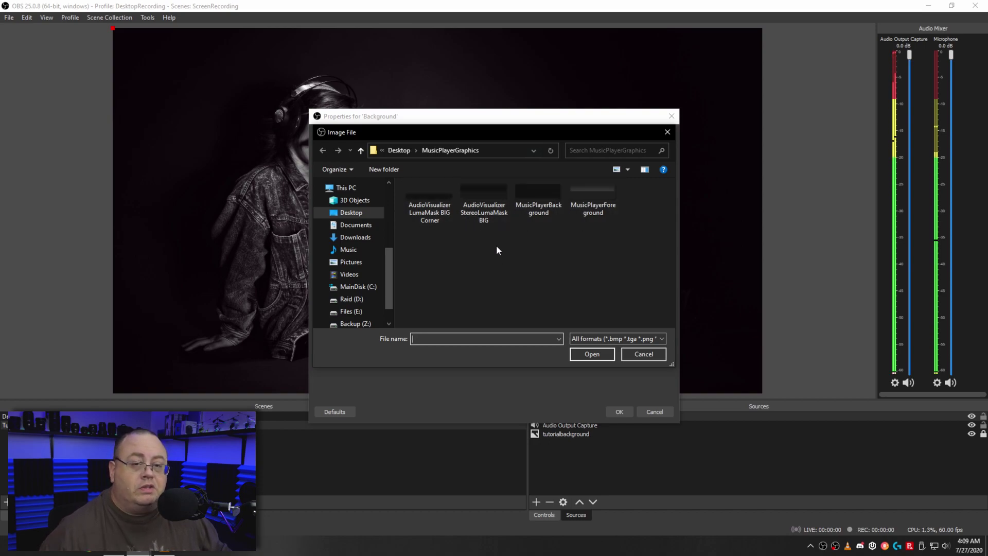
click(535, 190)
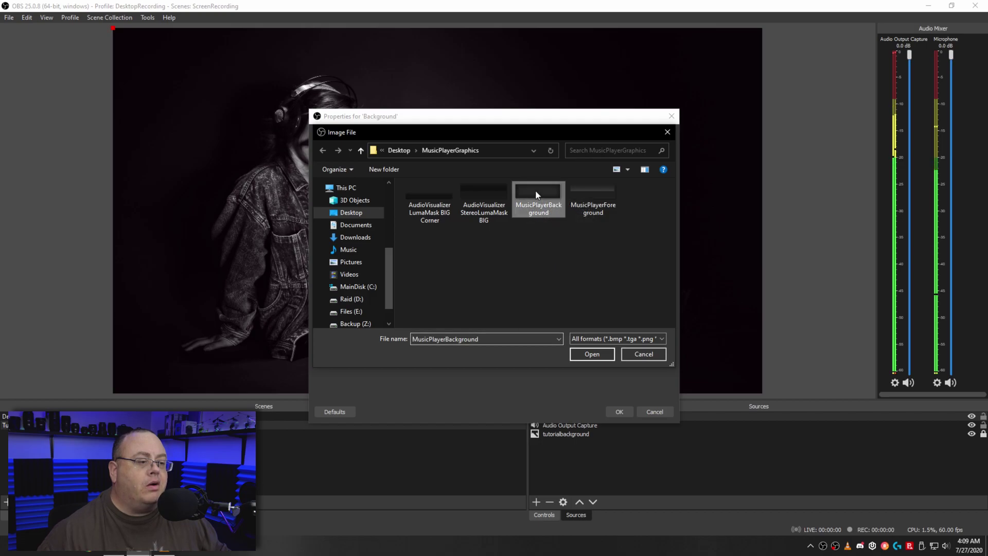
click(606, 358)
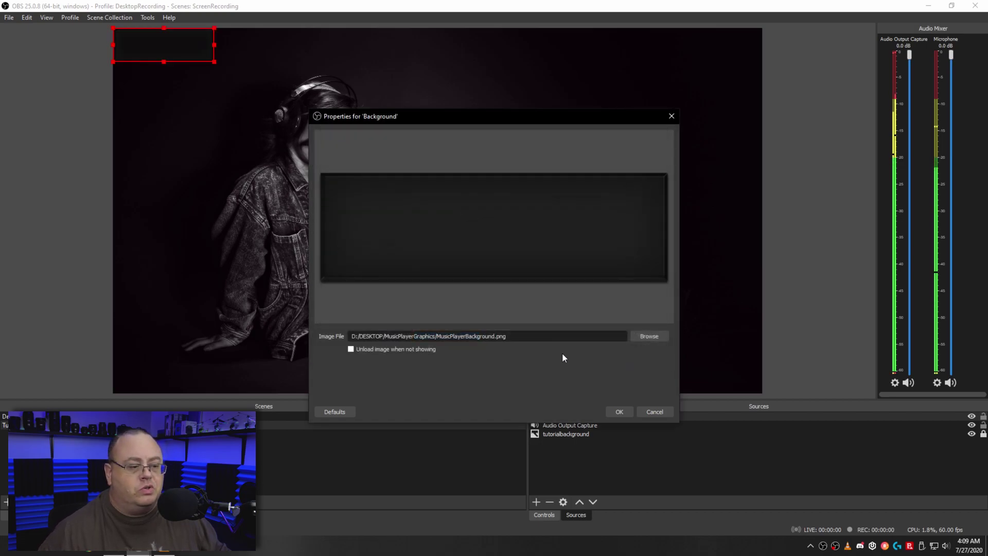
click(618, 411)
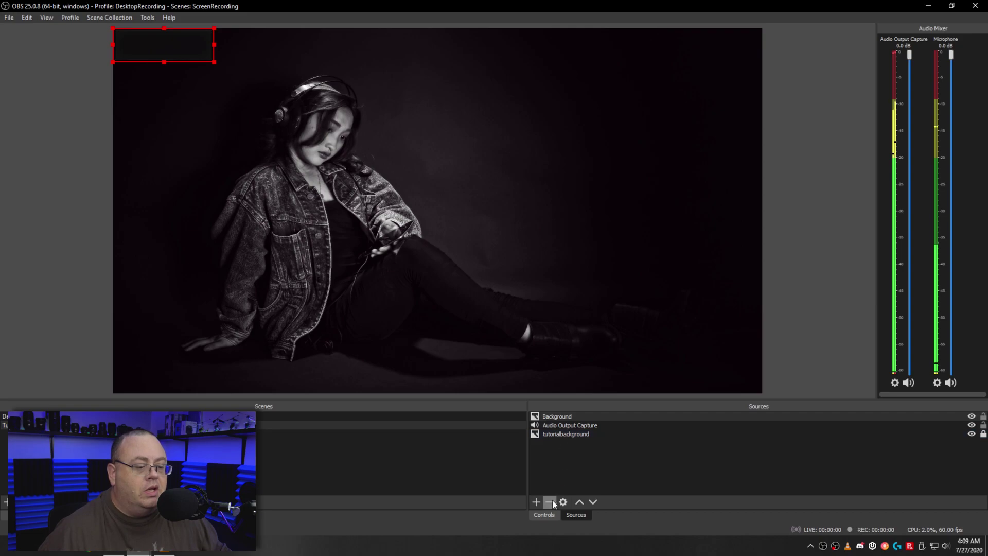
- Add an image source named 'Foreground' loaded with MusicPlayerForeground.png
click(536, 502)
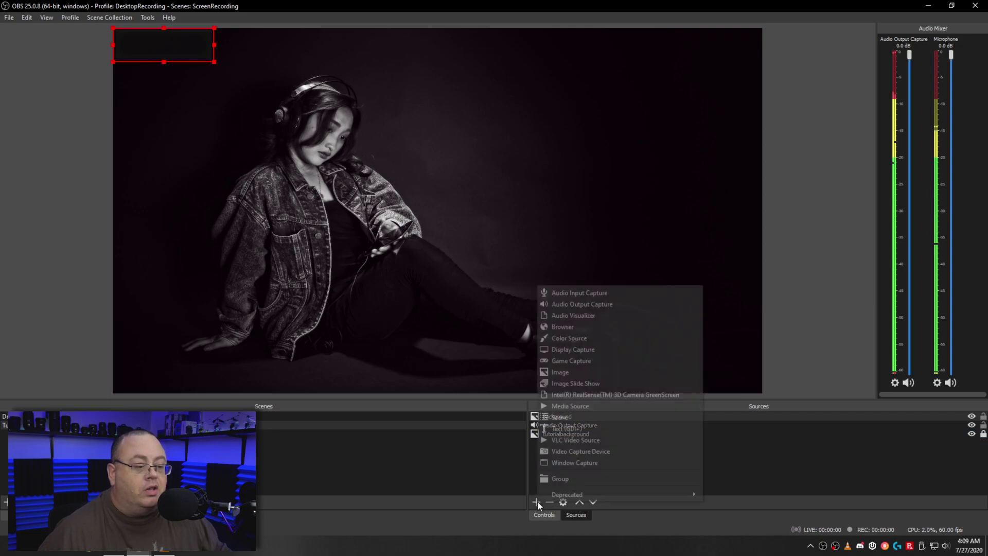
click(576, 374)
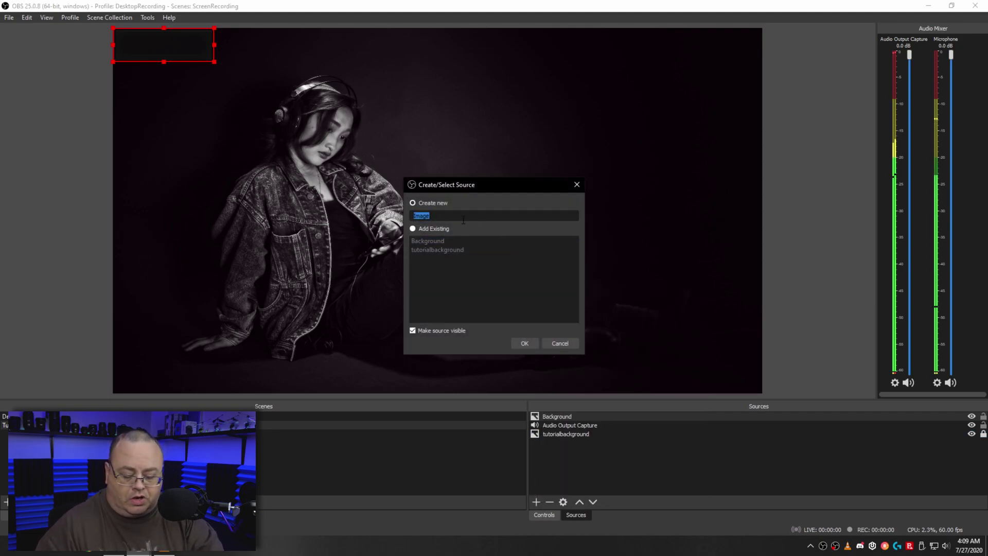
text(Foreground)
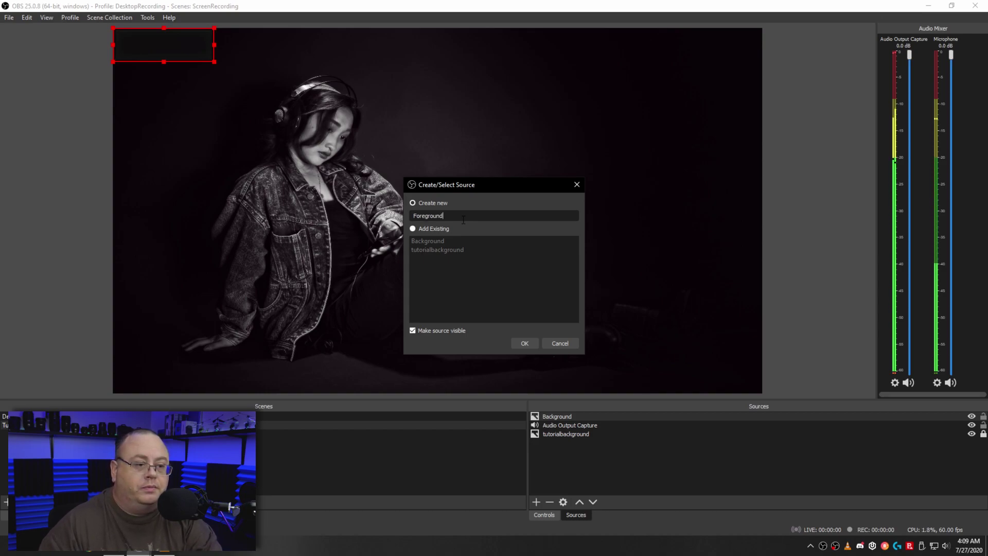
click(524, 343)
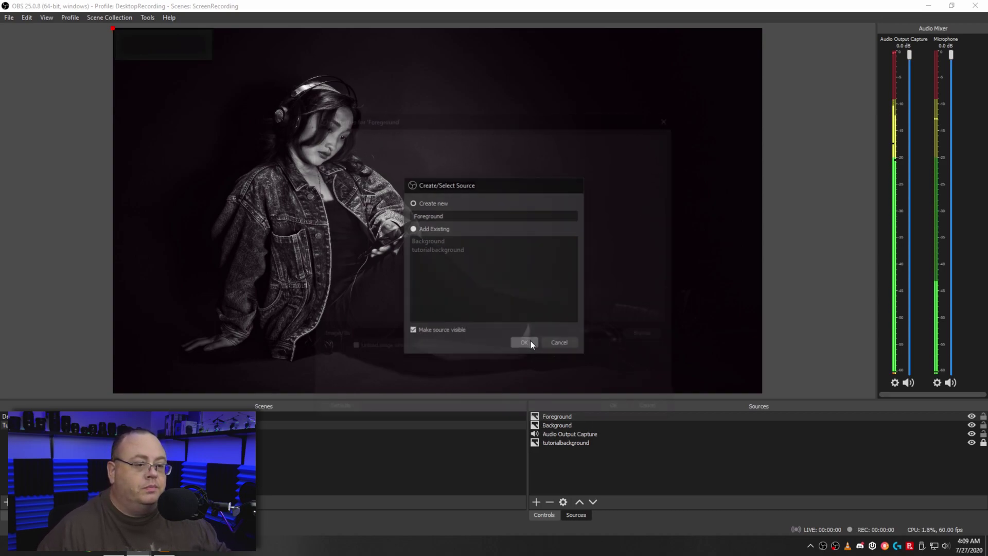
click(659, 335)
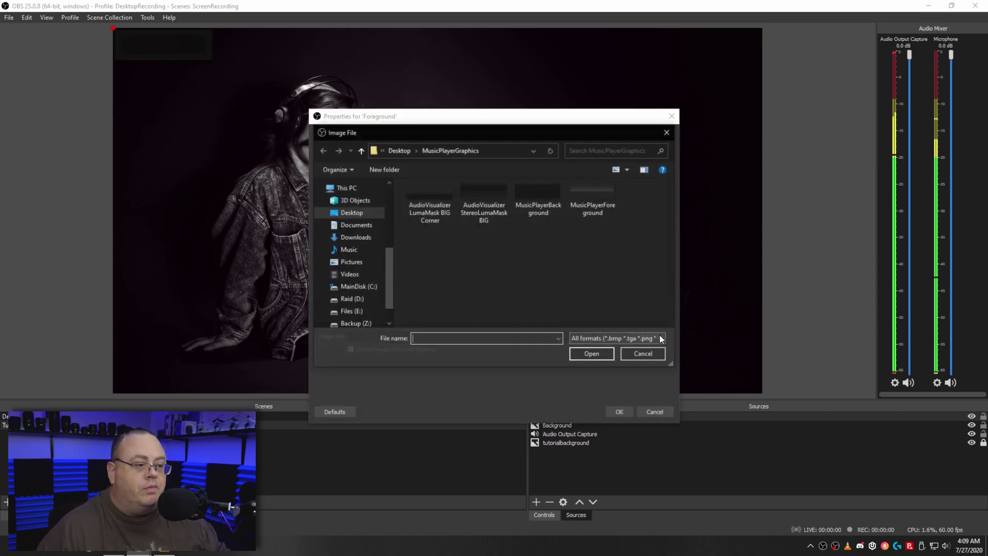
click(595, 187)
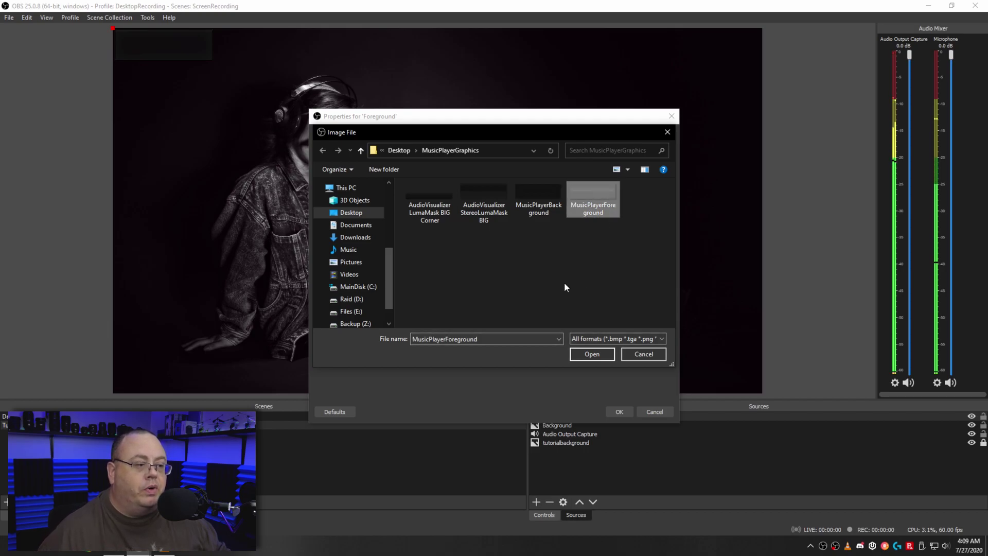
click(592, 354)
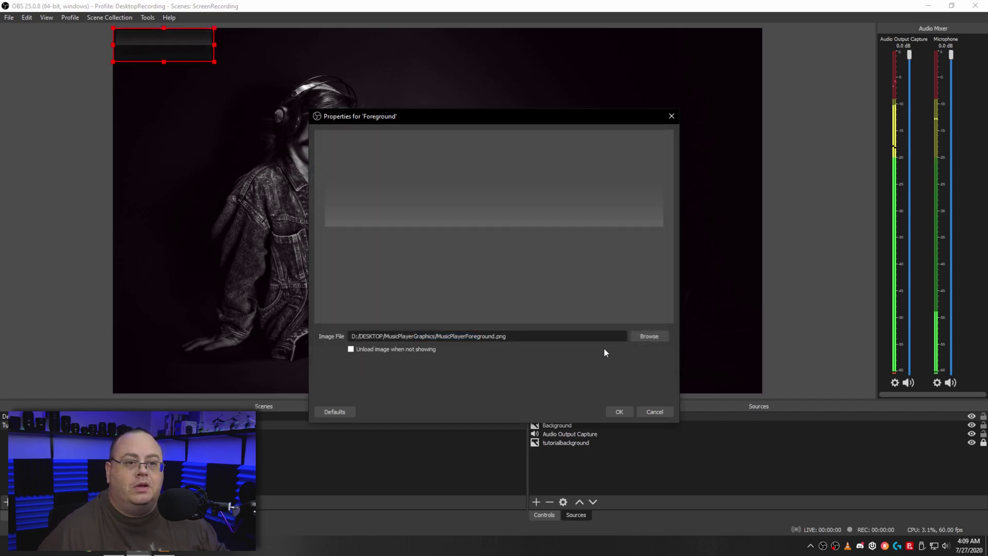
click(614, 411)
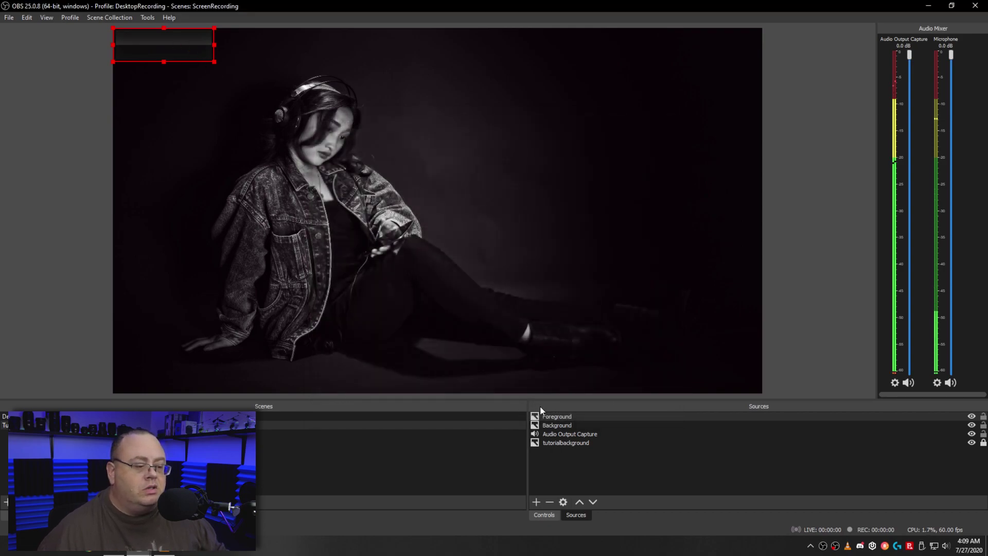
- Move the Foreground and Background panels to the photo's middle and enlarge them to fill the frame
click(551, 416)
ctrl+click(553, 426)
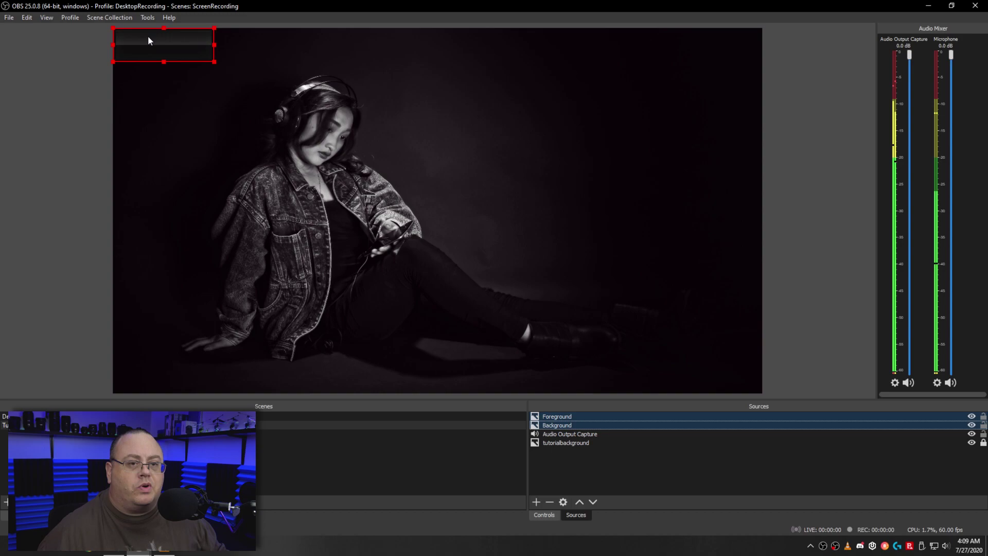
drag(148, 40, 301, 220)
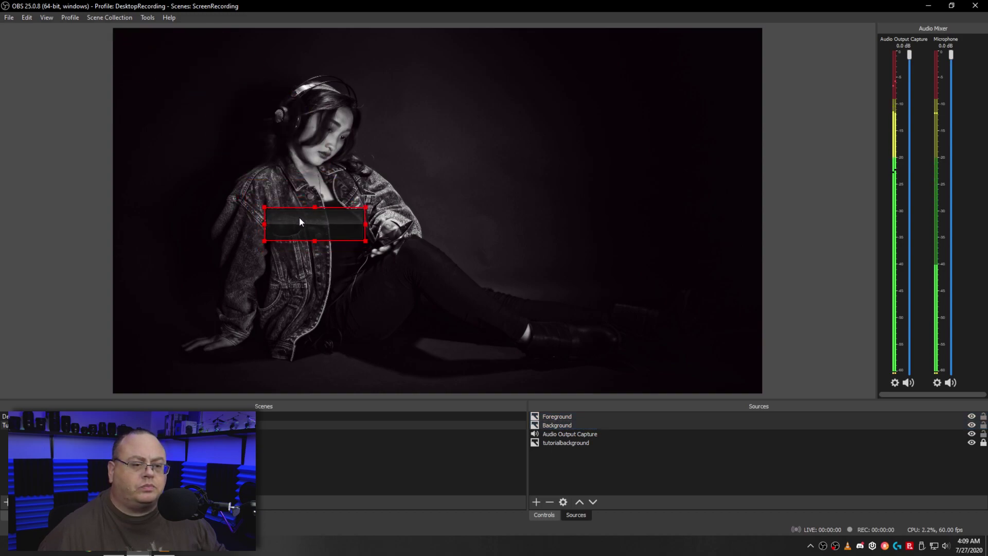
drag(366, 239, 494, 309)
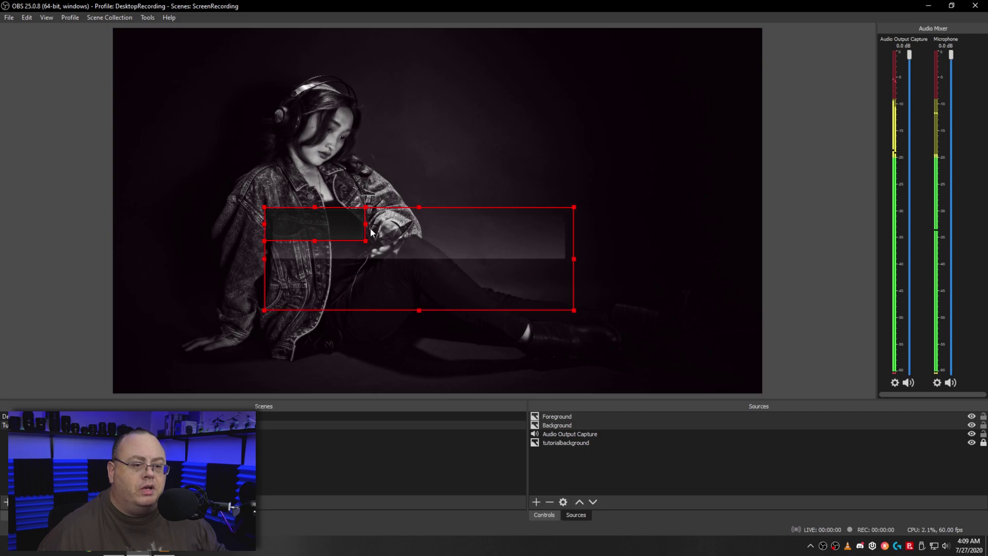
drag(367, 243, 520, 310)
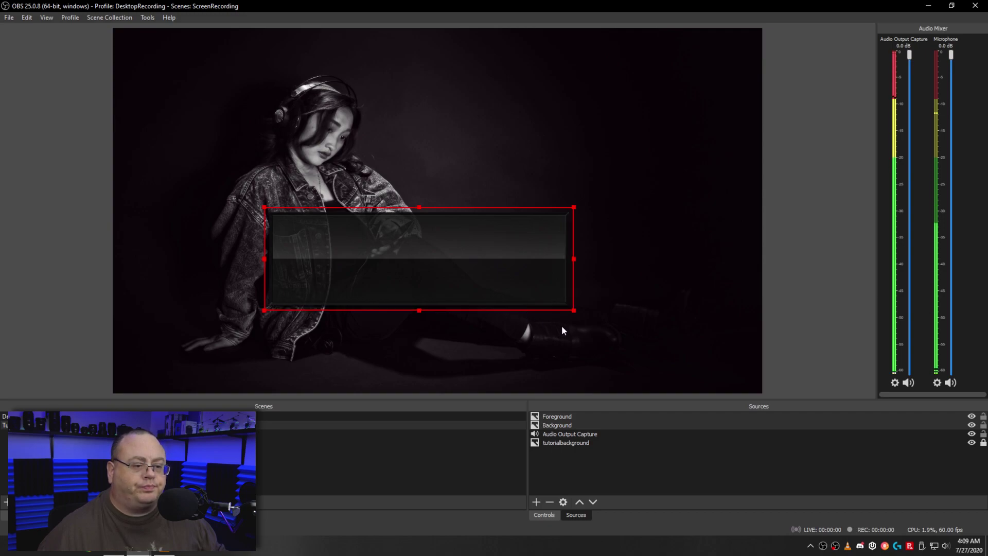
click(984, 434)
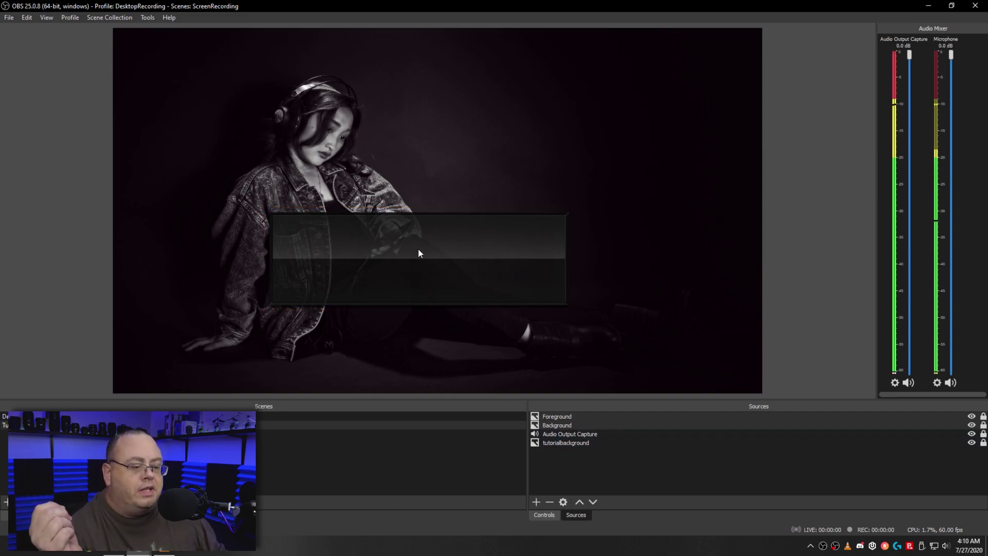
click(537, 502)
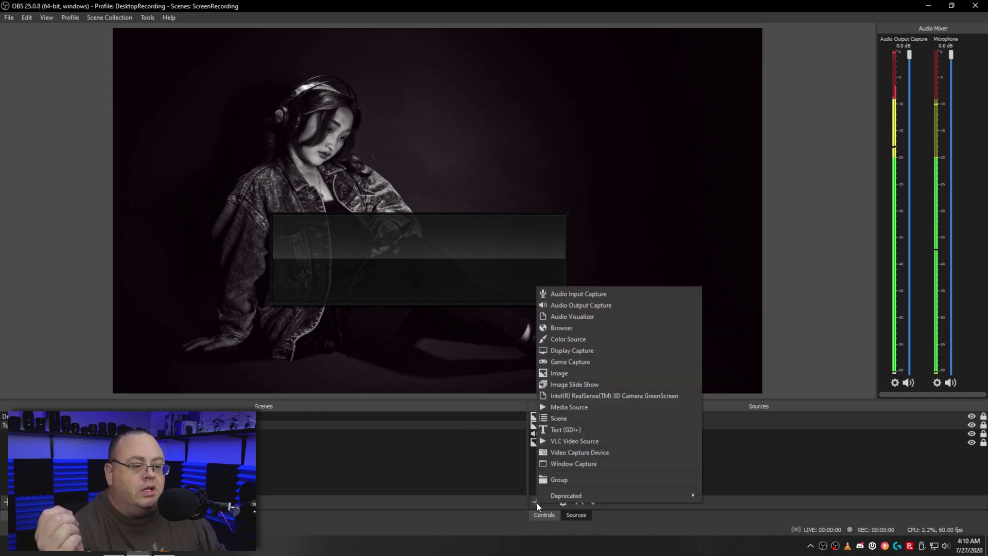
- Add an Audio Visualizer source fed from Audio Output Capture with the Monstercat filter
click(582, 317)
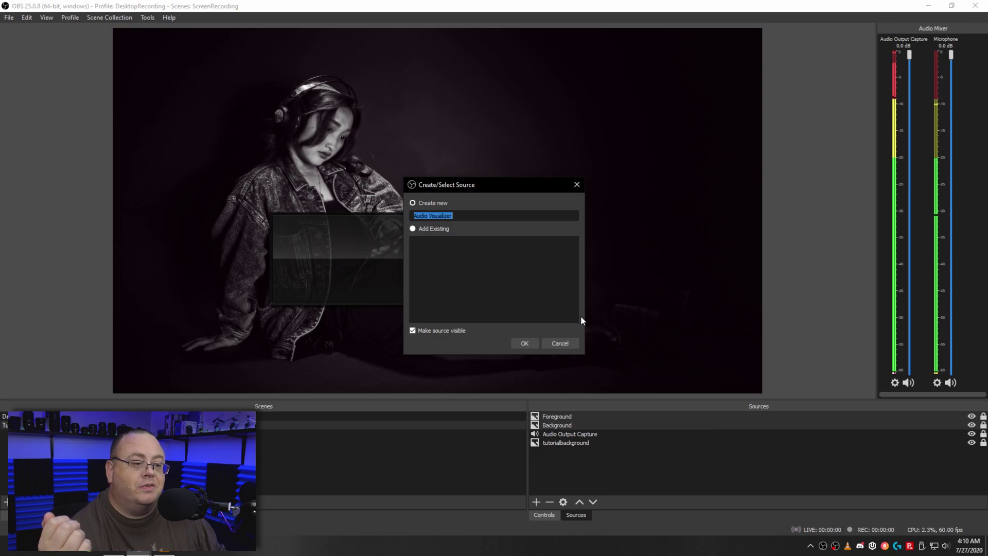
click(529, 345)
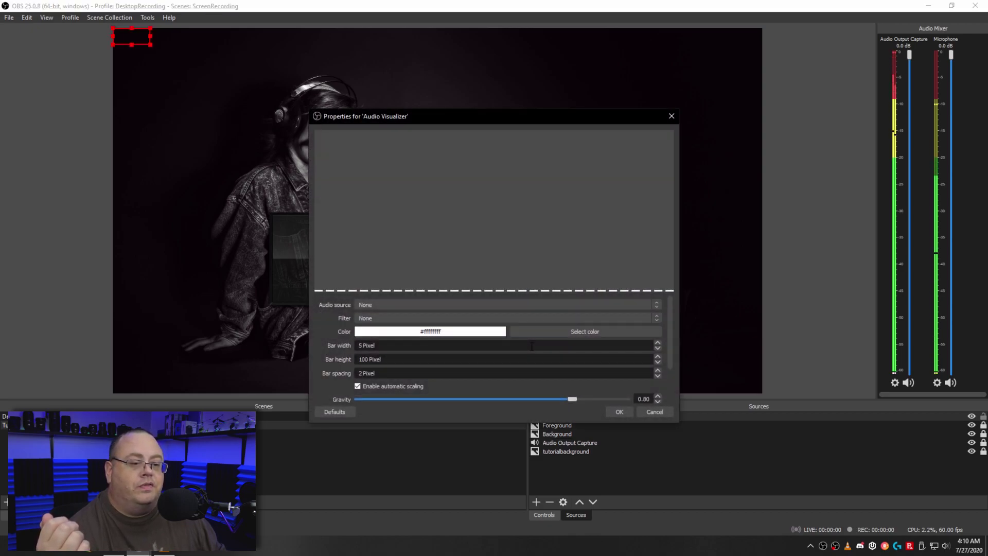
click(440, 305)
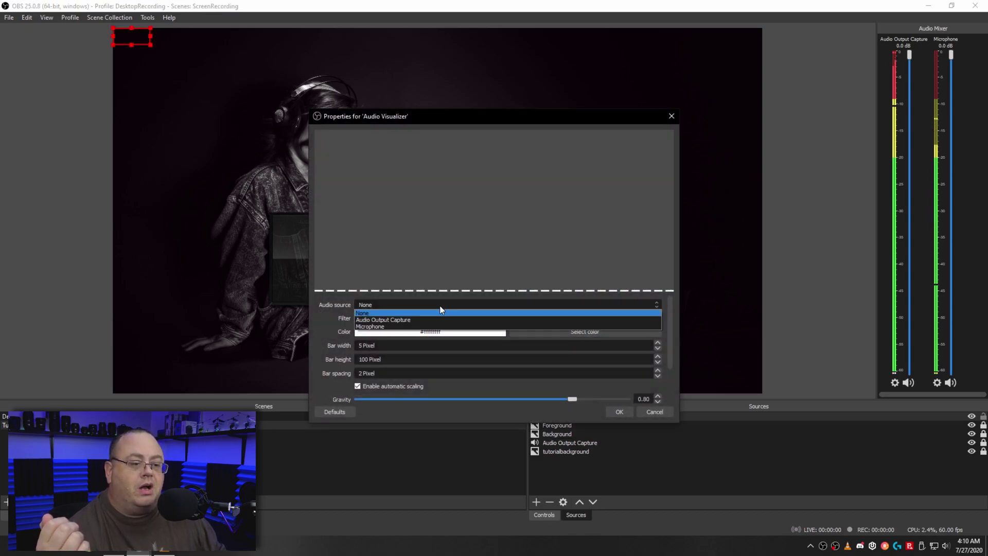
click(395, 319)
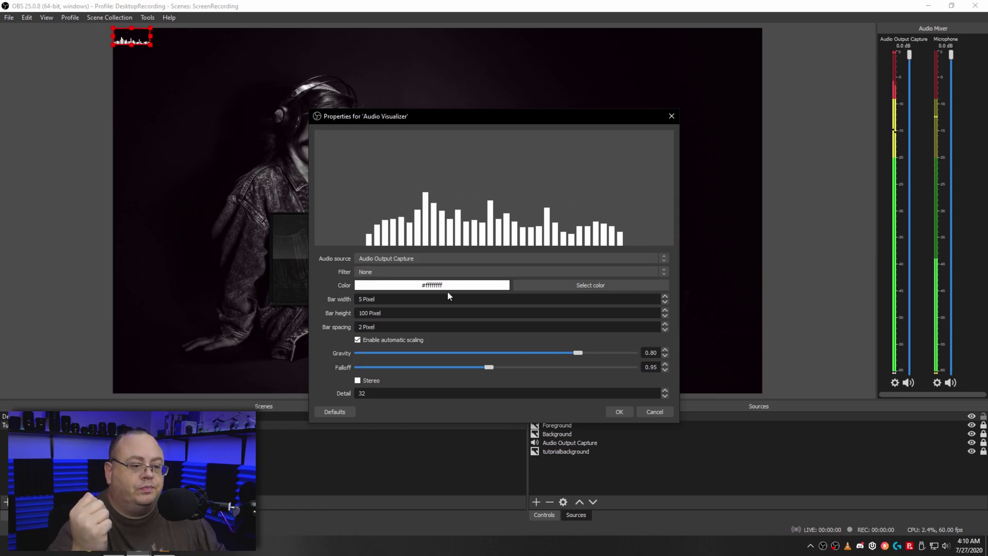
click(441, 273)
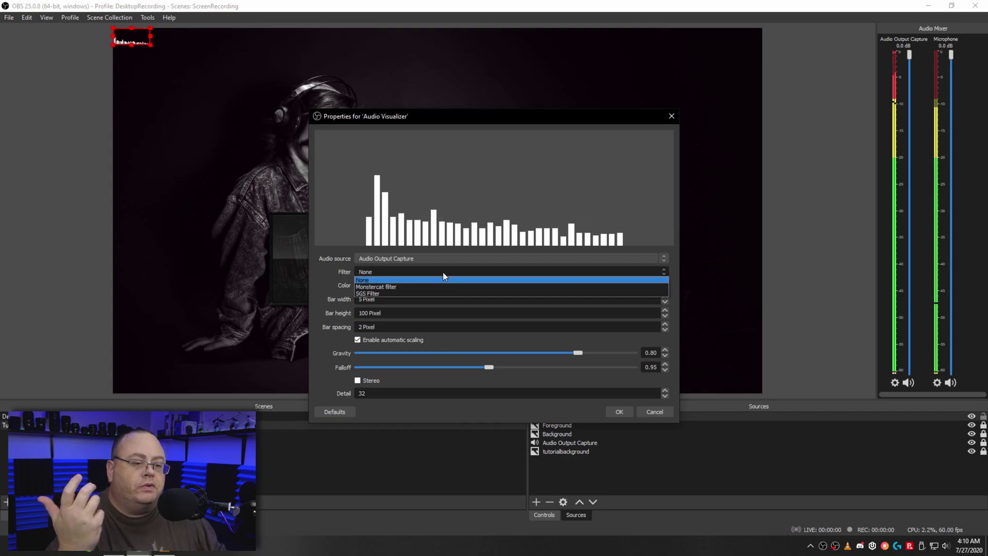
click(418, 286)
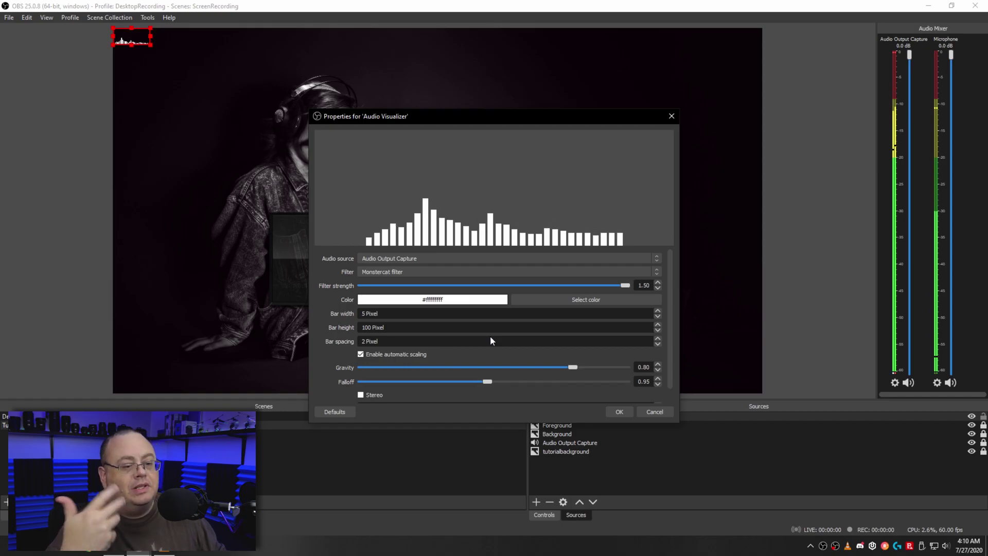
- Make the bars light yellow, 12 px wide, 6 px spacing and 170 px tall
click(539, 297)
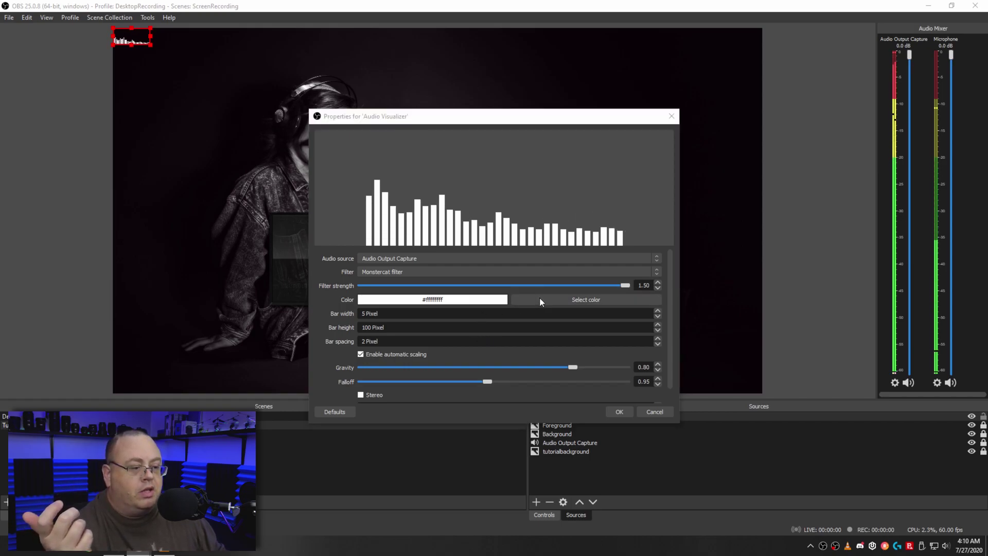
click(473, 243)
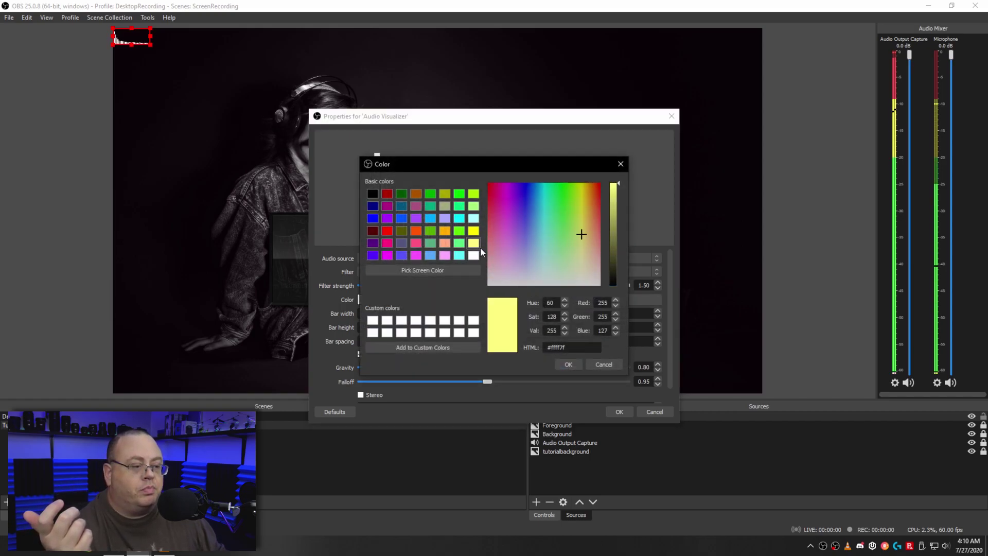
click(568, 364)
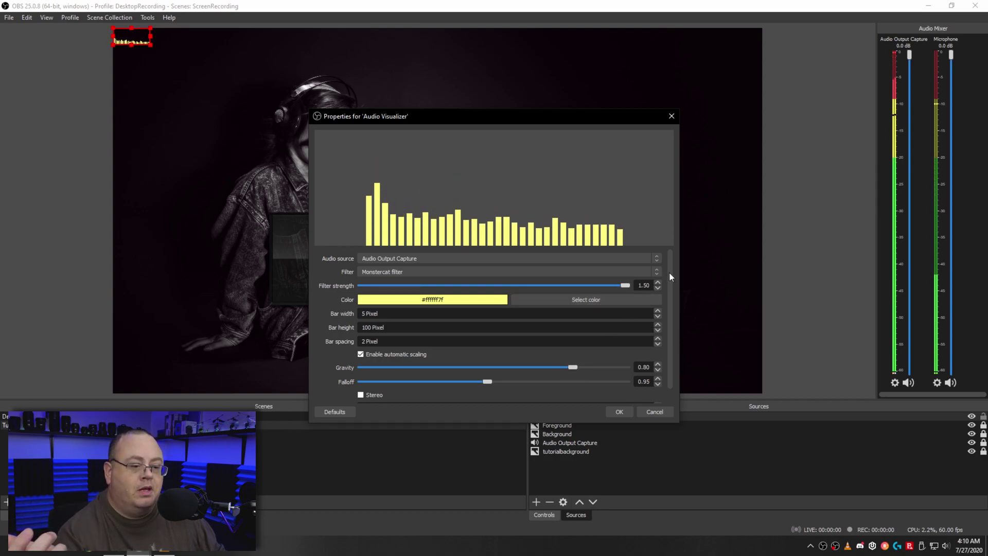
drag(669, 271, 669, 309)
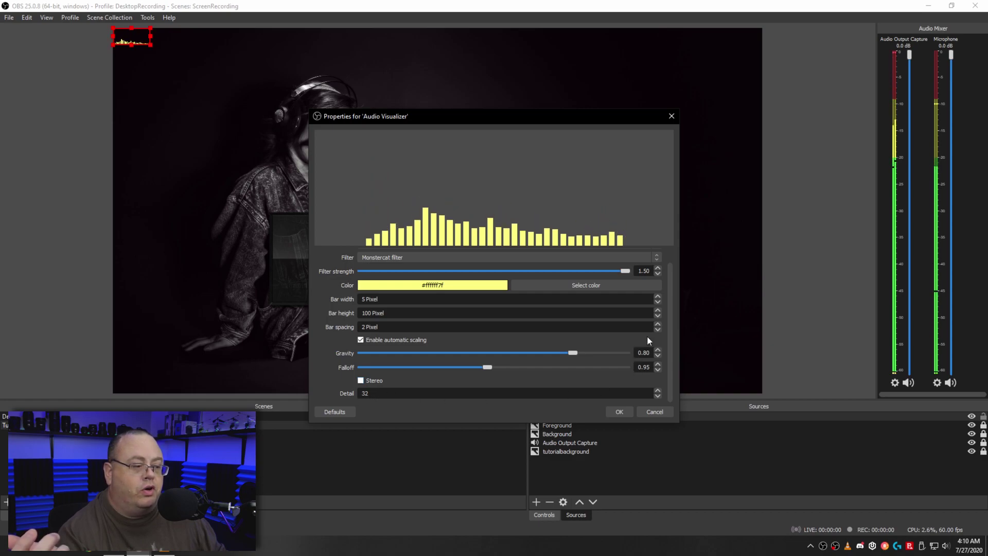
drag(669, 320, 672, 279)
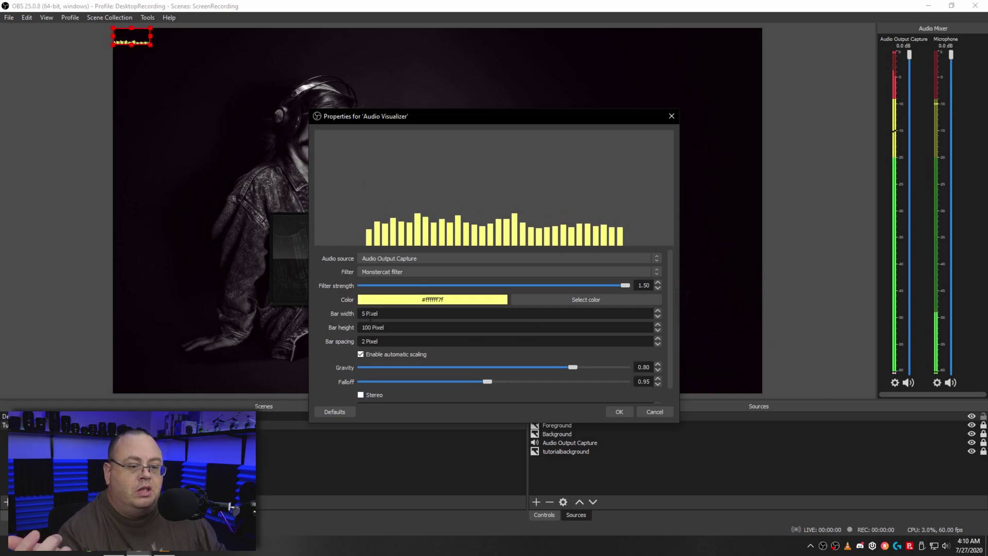
double_click(364, 313)
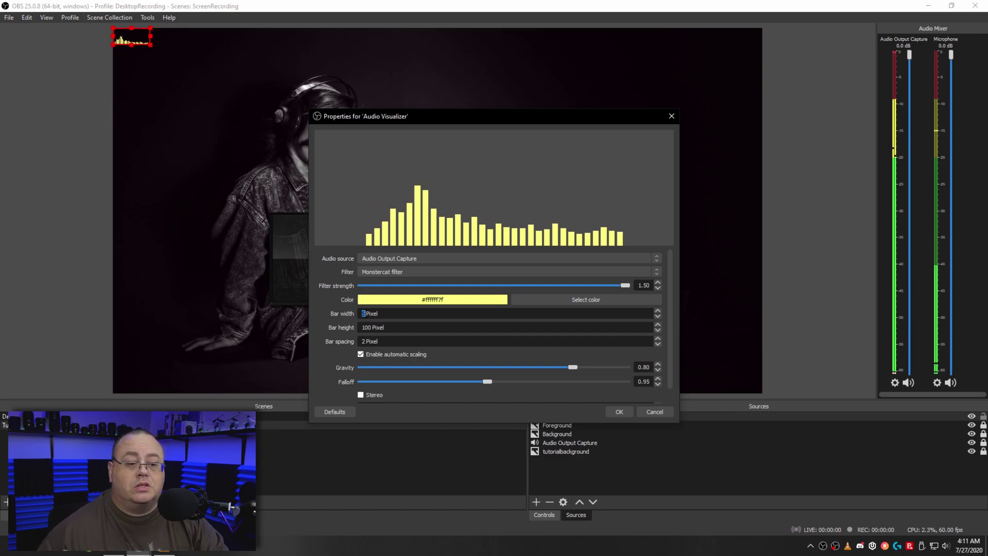
text(2)
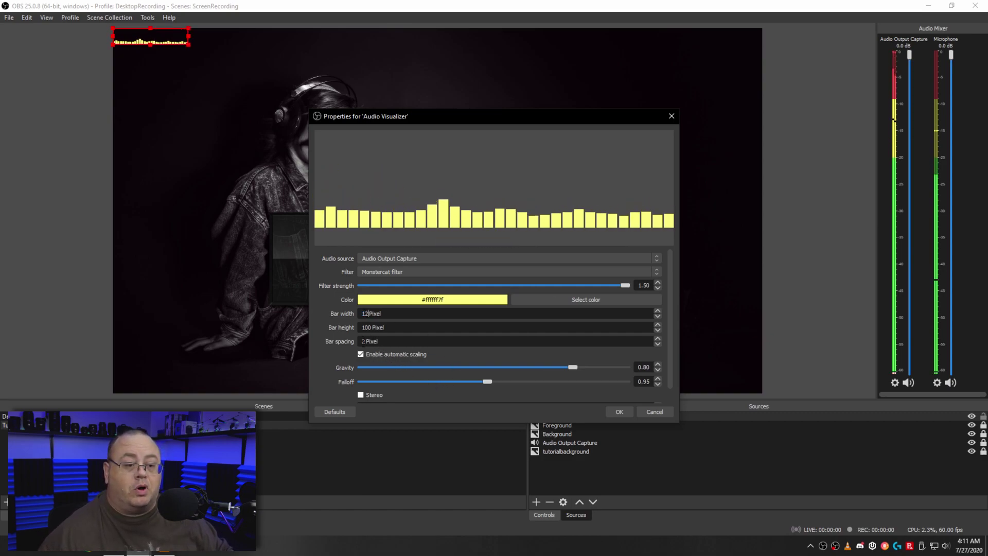
text(6)
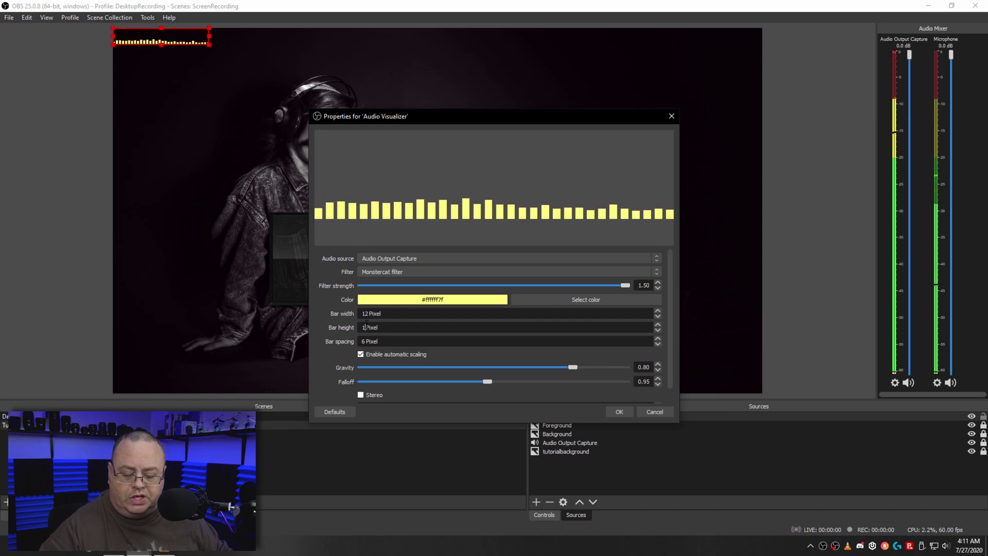
text(170)
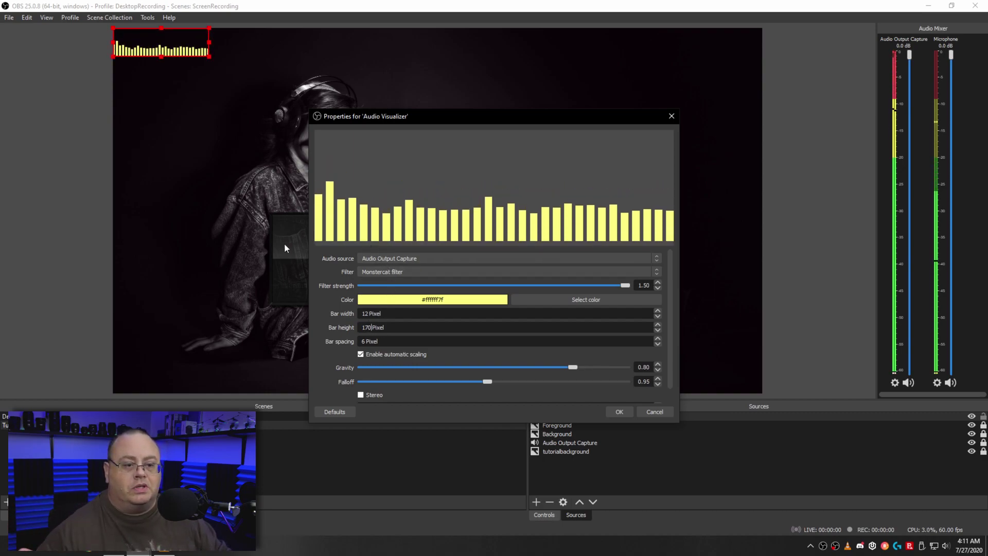
- Stretch the visualizer across the panel's lower half and layer it just beneath Foreground
click(617, 411)
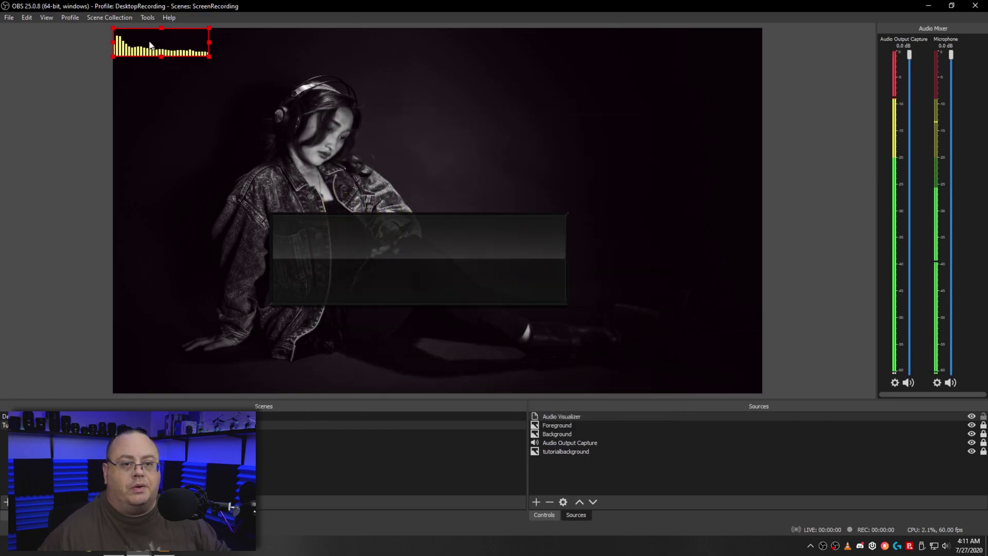
drag(150, 44, 307, 230)
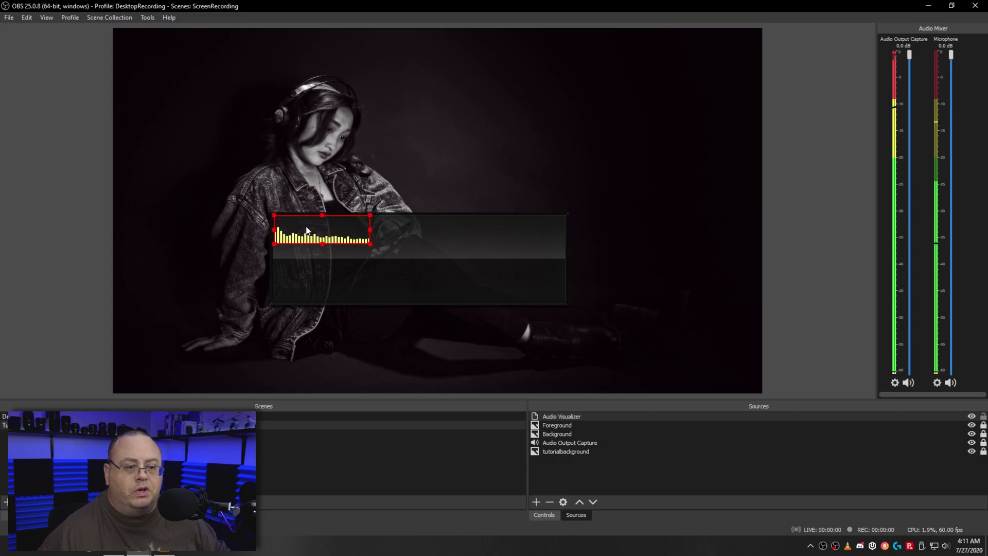
drag(371, 244, 497, 302)
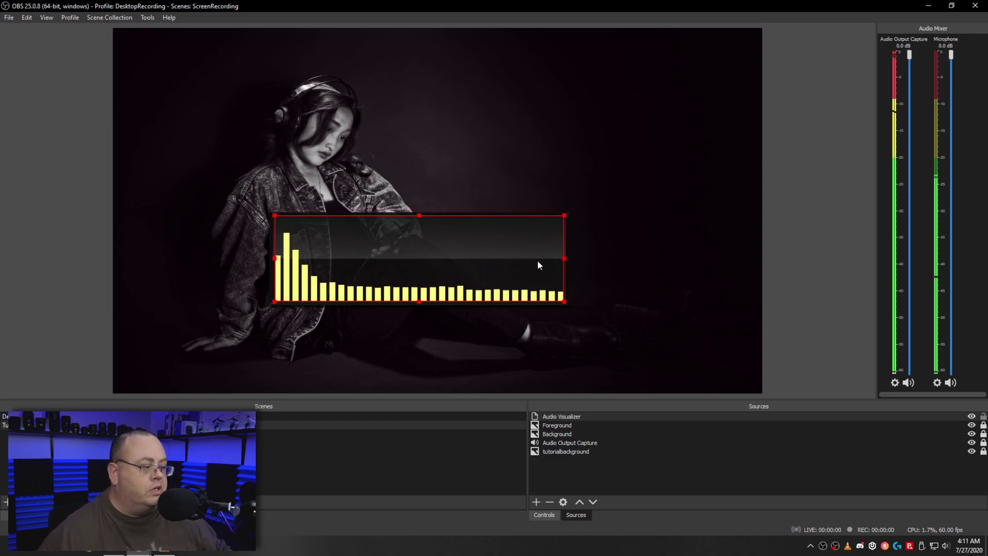
click(827, 442)
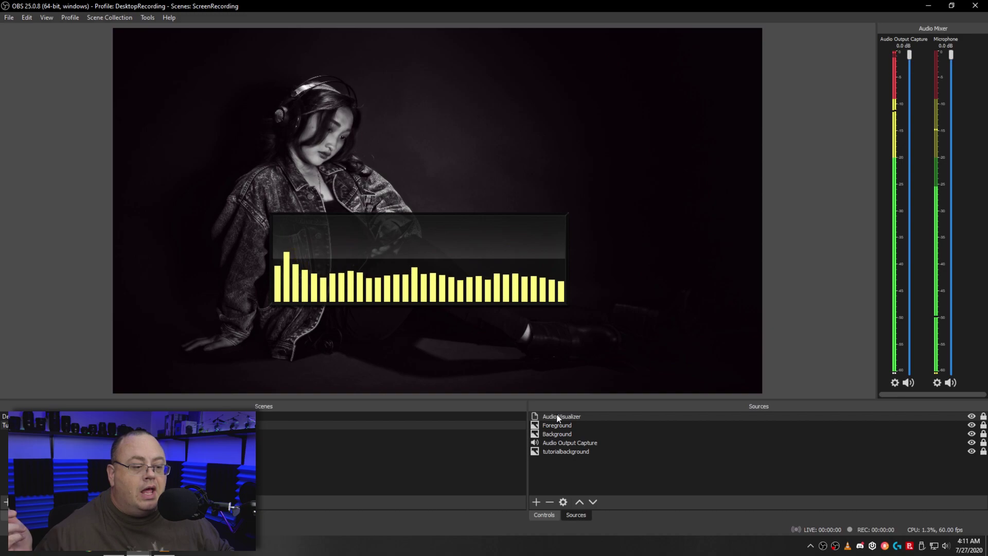
drag(557, 415, 555, 431)
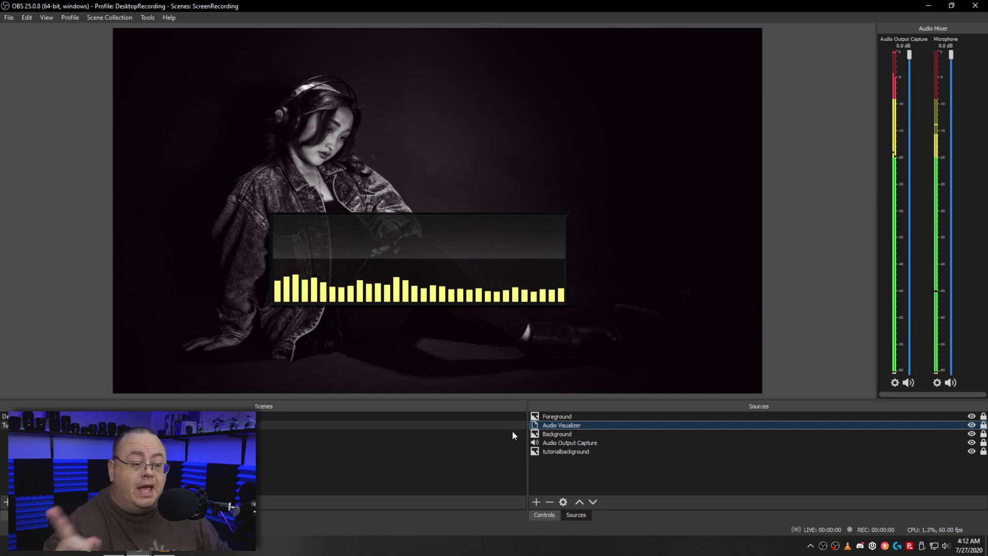
- Add an Image Mask/Blend filter to the Audio Visualizer source
right_click(566, 431)
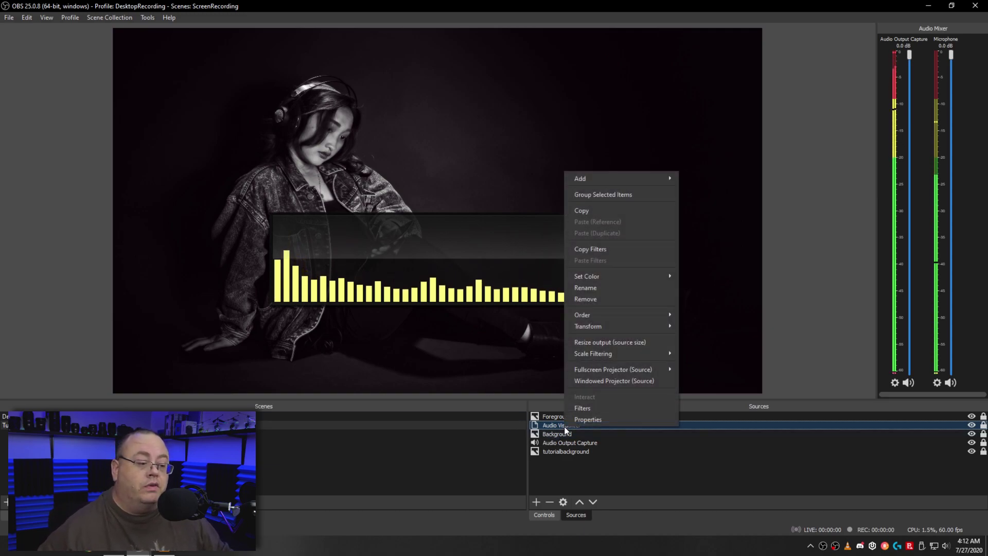
click(595, 409)
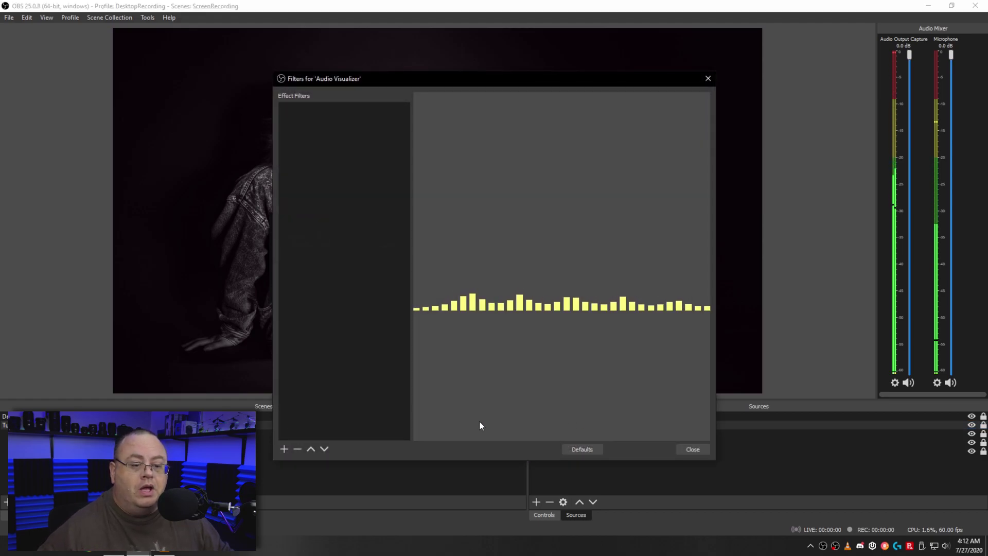
click(284, 449)
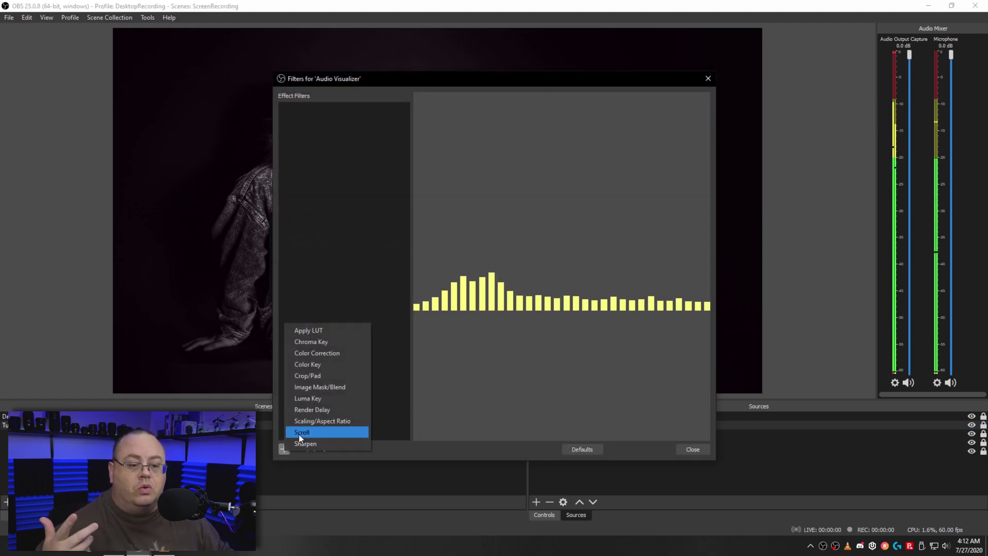
click(329, 391)
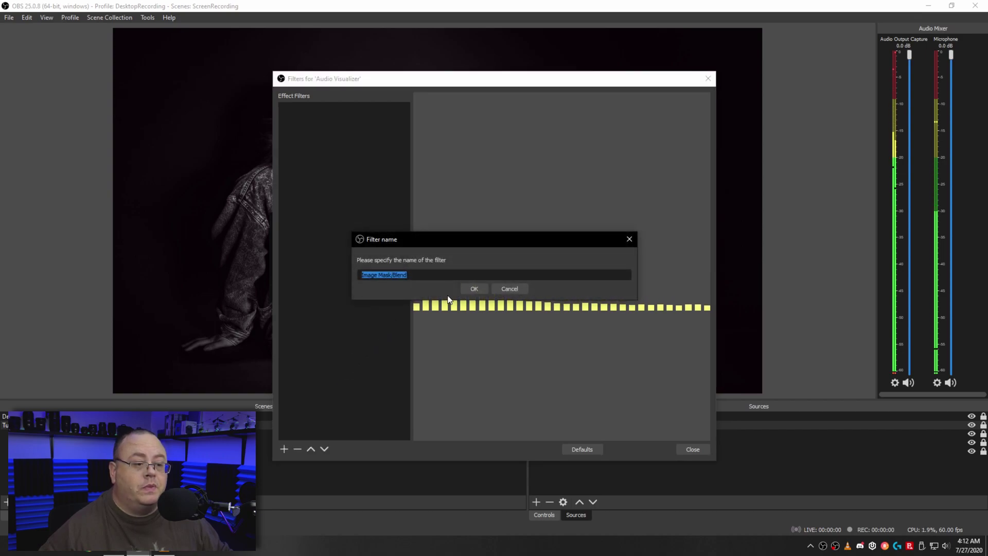
click(472, 287)
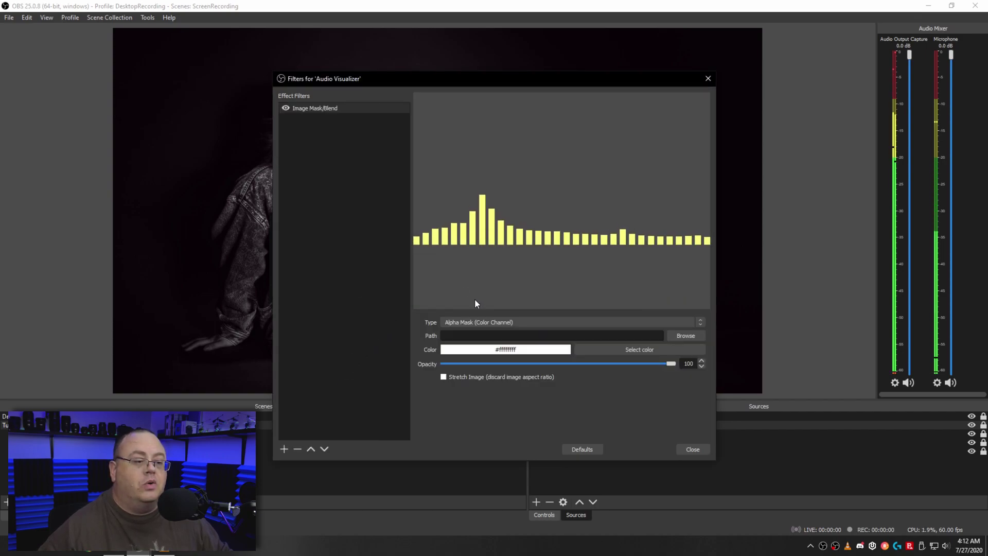
- Set the filter to Alpha Mask using a stretched AudioVisualizer LumaMask BIG Corner.png
click(549, 322)
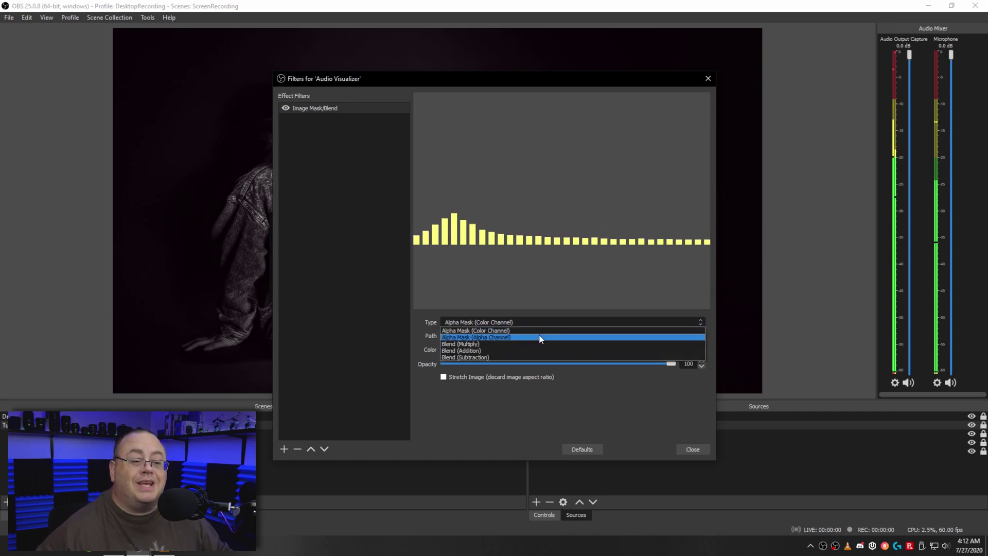
click(539, 336)
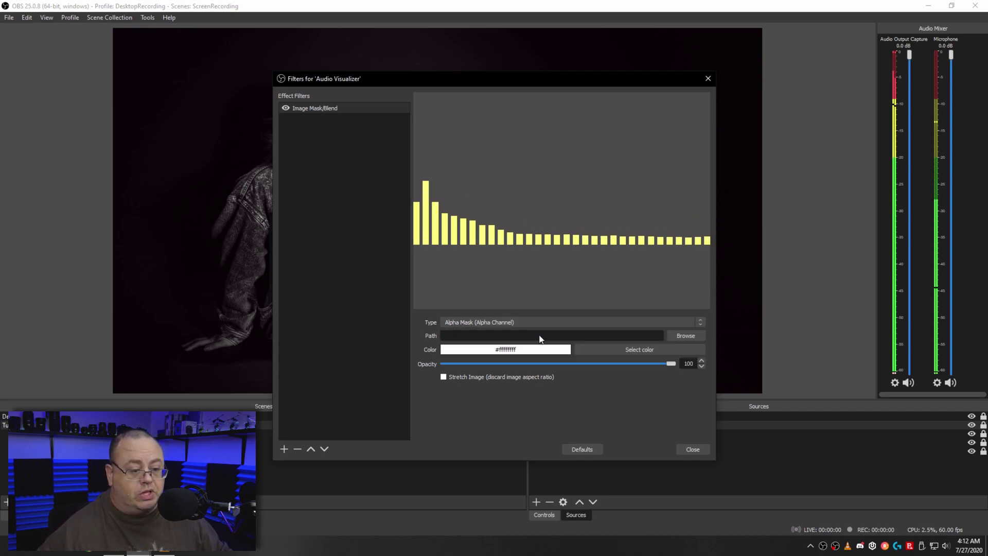
click(680, 336)
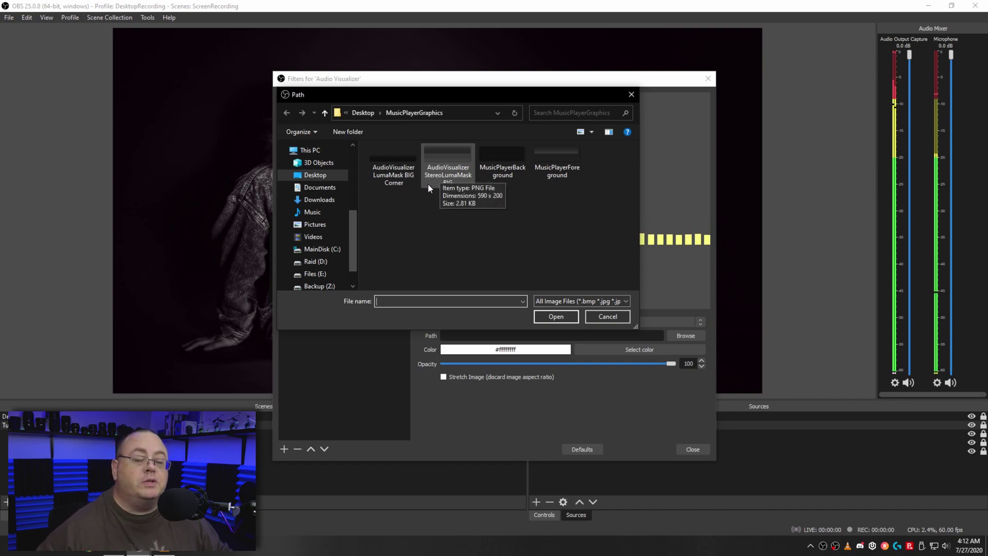
click(391, 178)
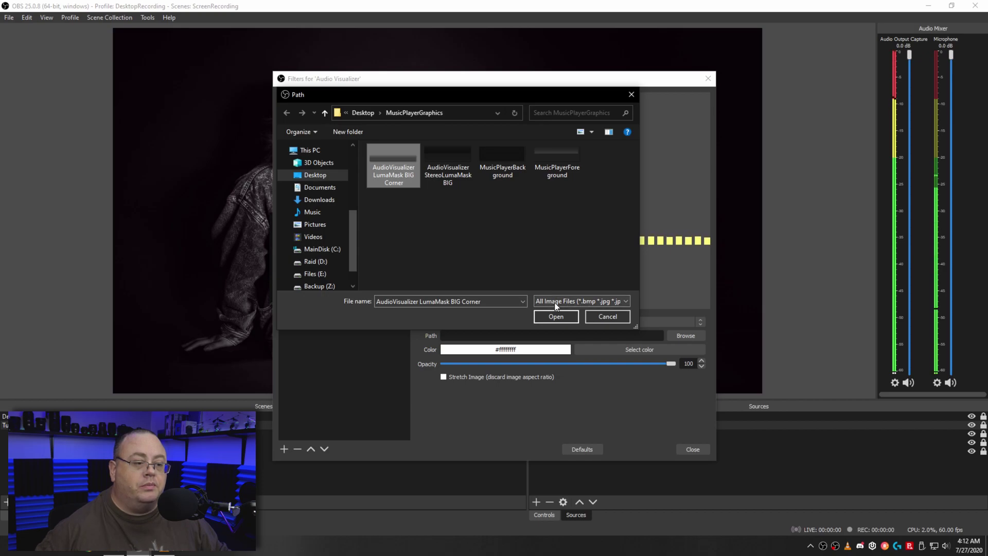
click(557, 316)
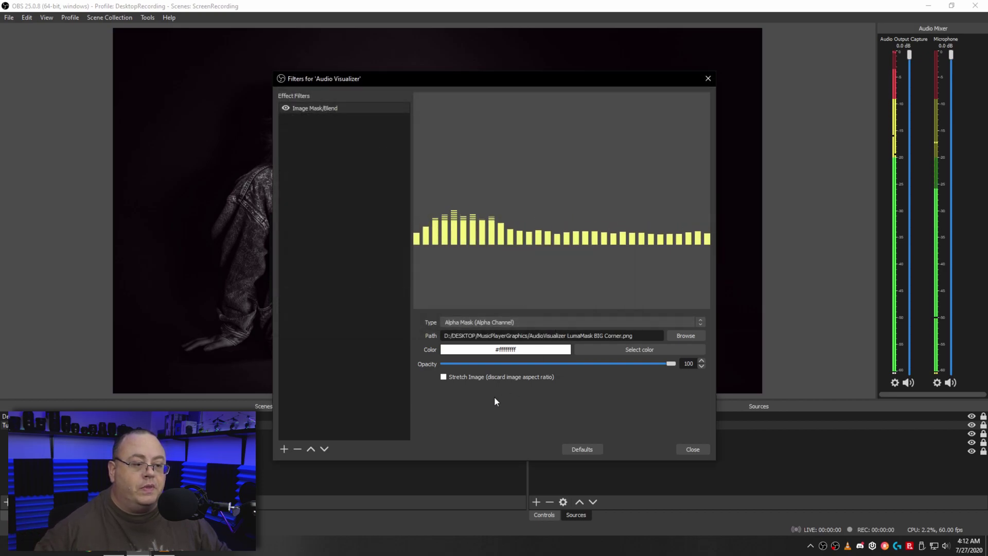
click(443, 377)
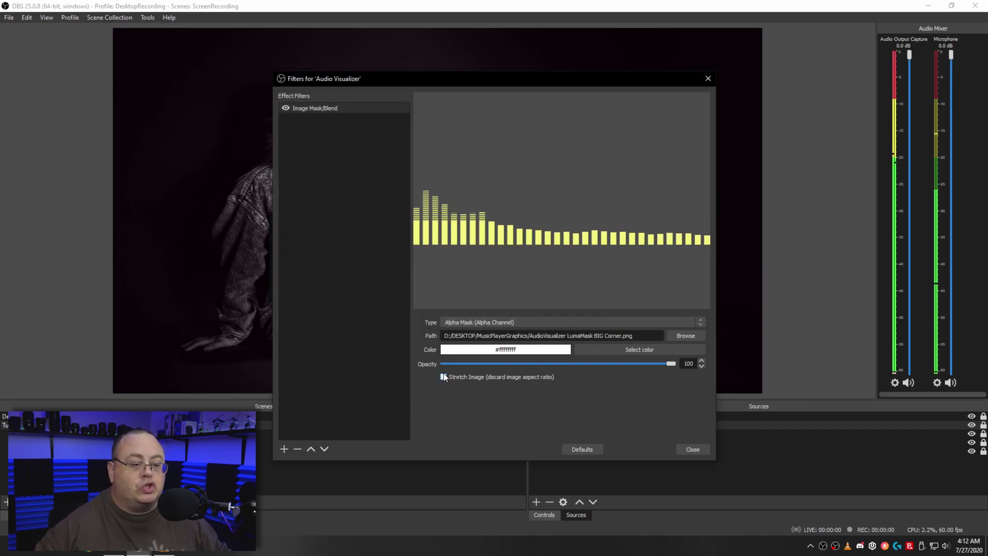
click(683, 450)
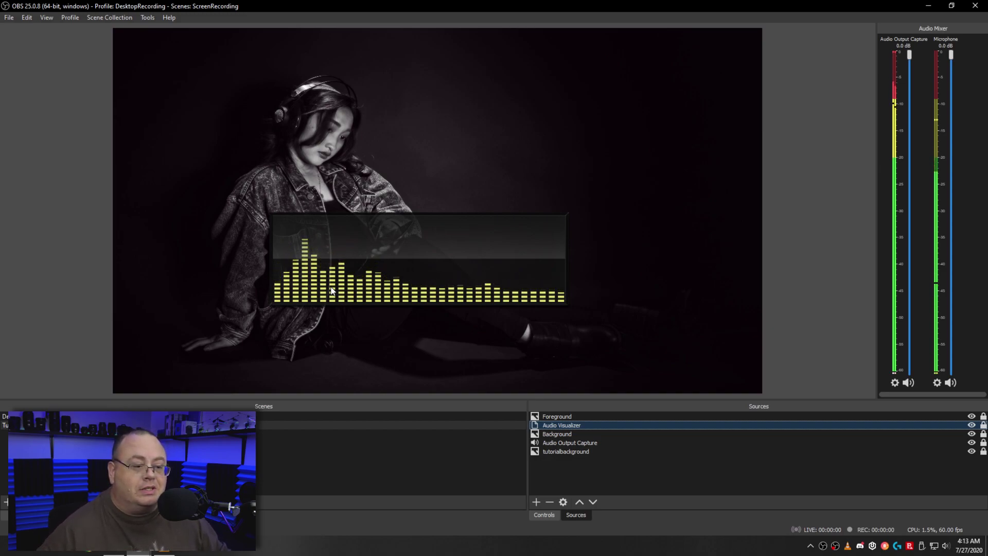
- Add a Text (GDI+) source in Arial Regular size 96 with Read from file enabled
click(536, 502)
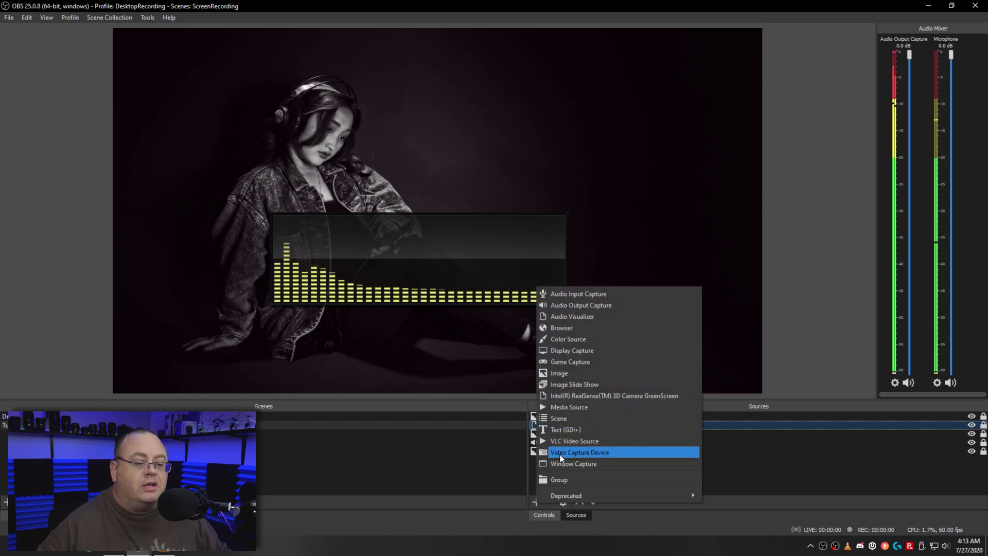
click(567, 434)
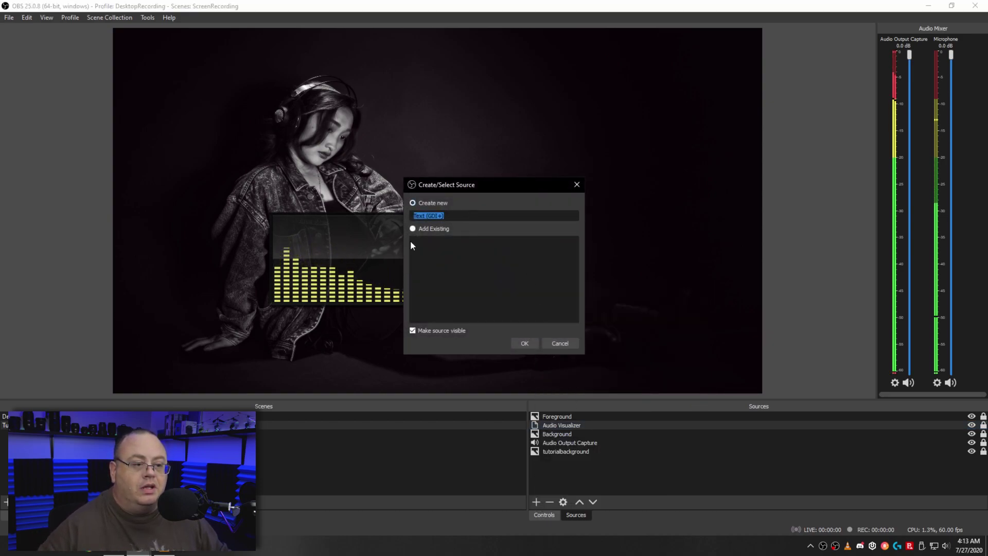
click(524, 343)
click(567, 308)
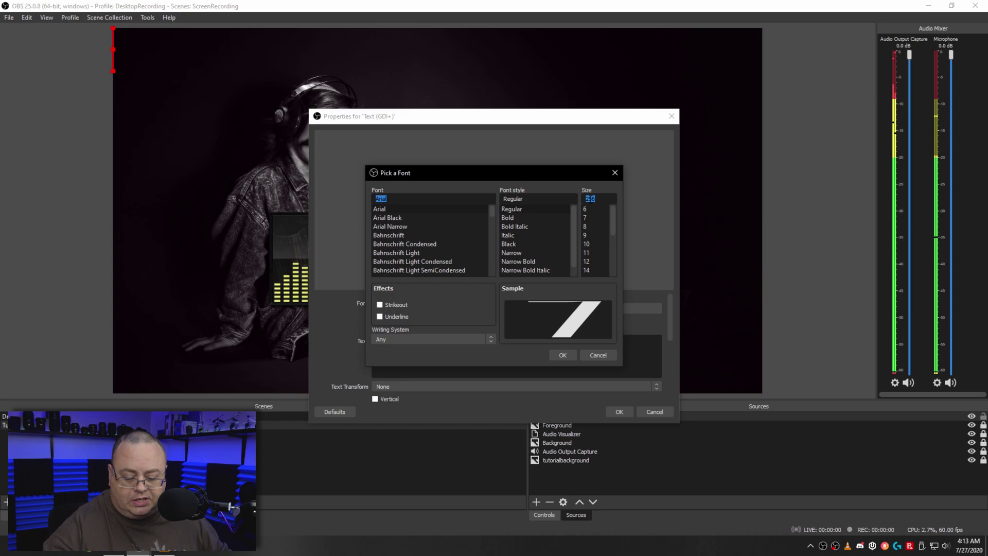
text(96)
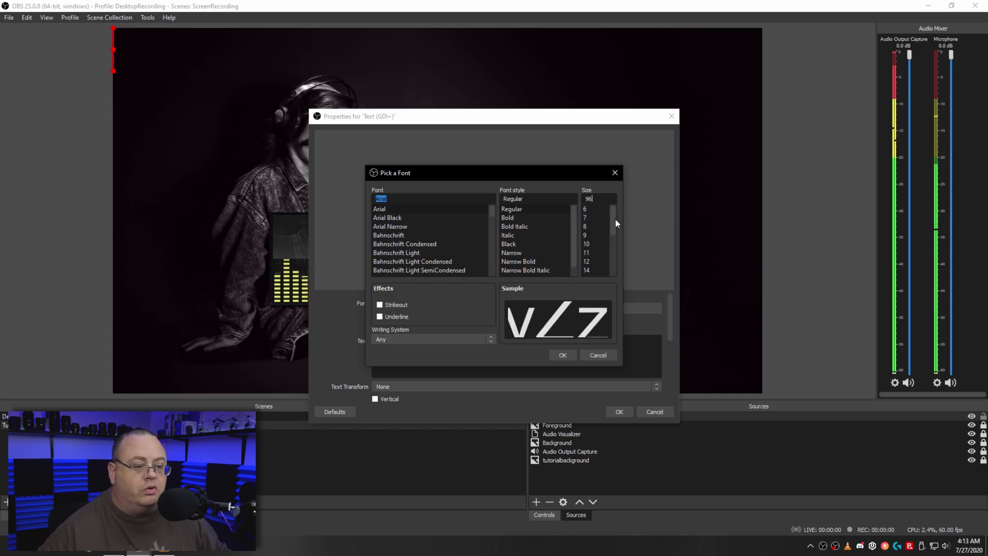
click(563, 354)
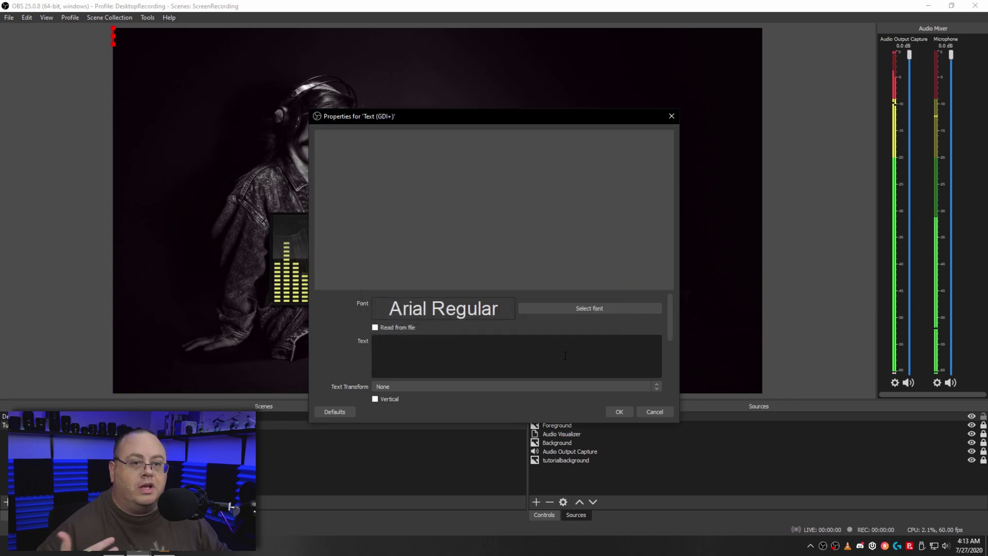
click(374, 329)
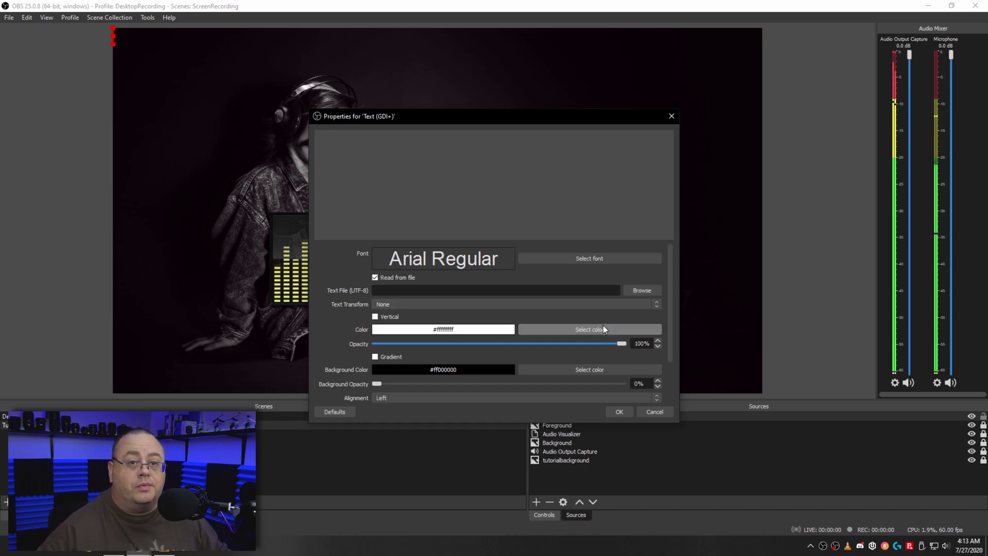
- Choose VLC as Snip's tracked player from its tray icon menu
click(811, 546)
right_click(796, 524)
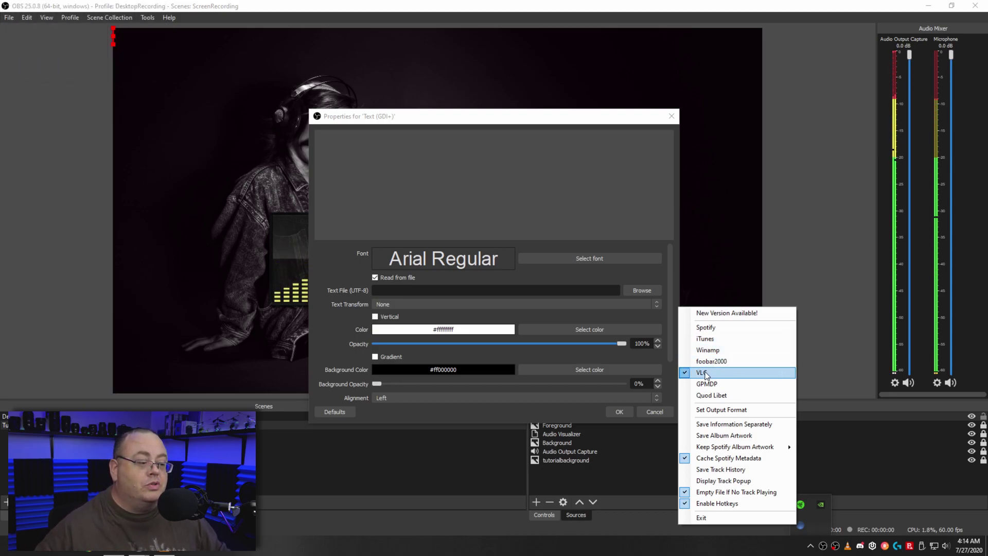
click(705, 372)
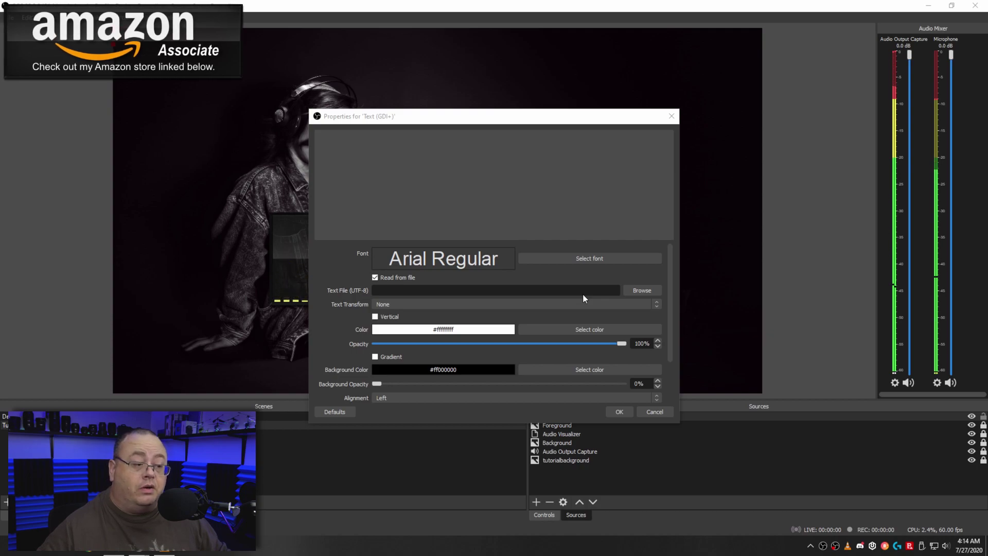
- Set the text source to read Snip.txt from ContentCreation > Snip-v6.10.2 > Snip, showing 'ES_Flying Squirrel - Jobii'
click(642, 291)
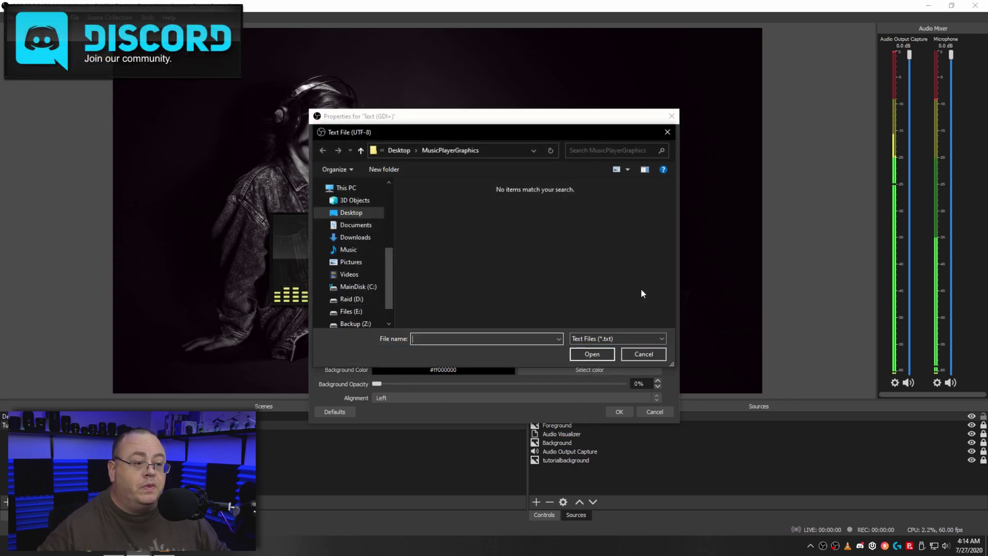
drag(389, 251, 399, 199)
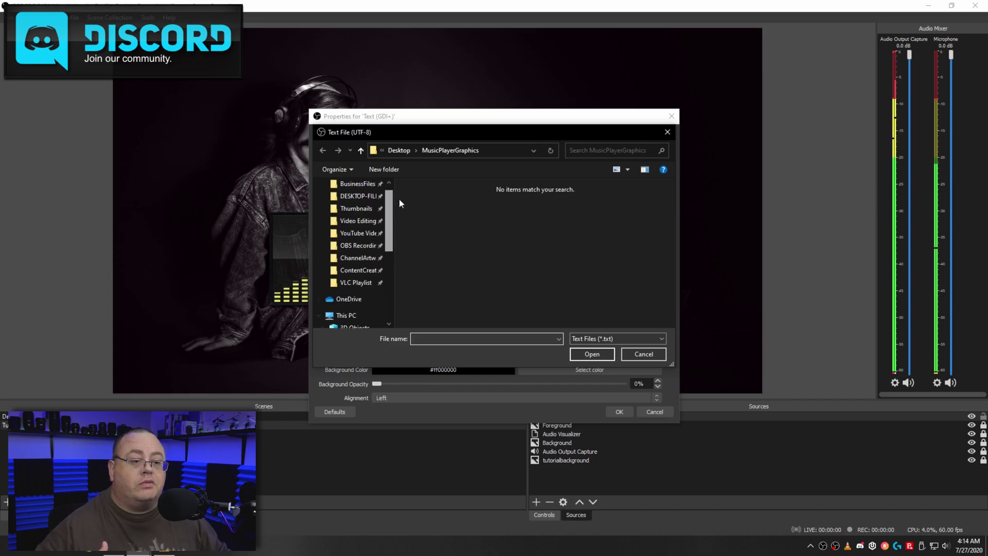
click(354, 273)
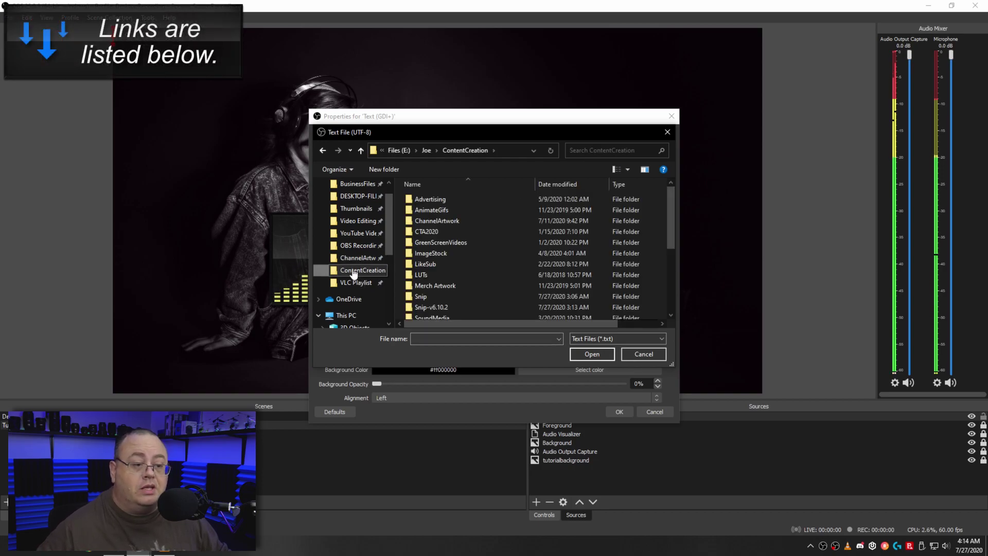
scroll(465, 249, down, 2)
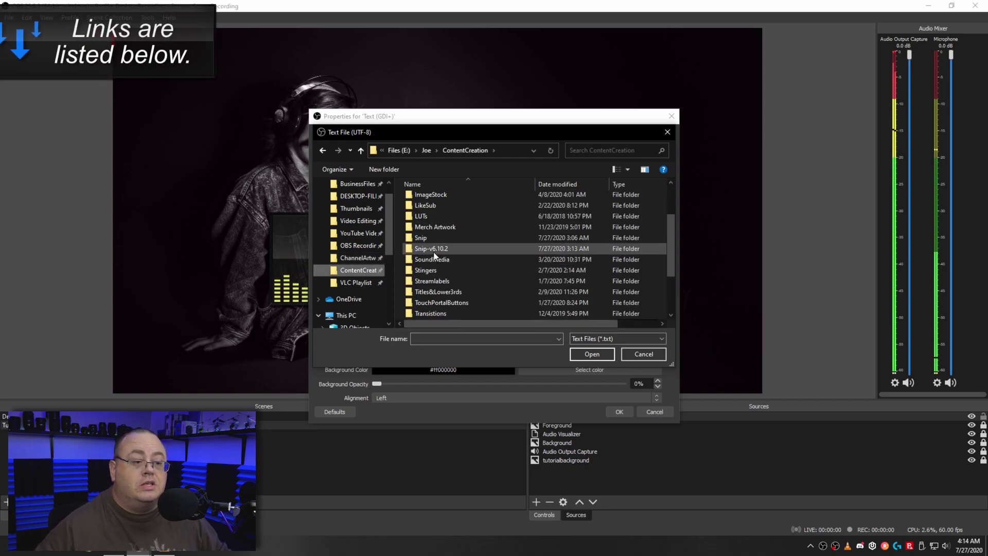
double_click(450, 249)
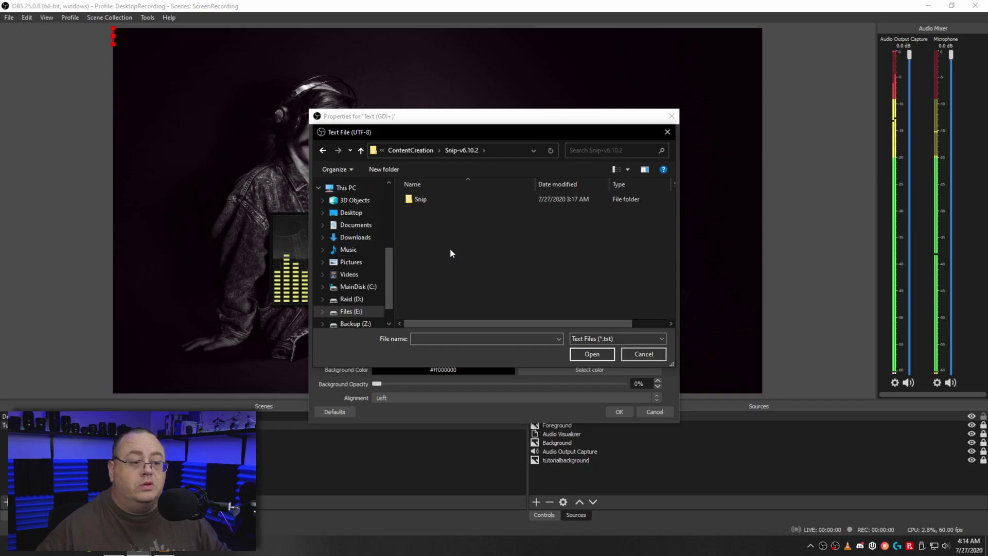
double_click(419, 199)
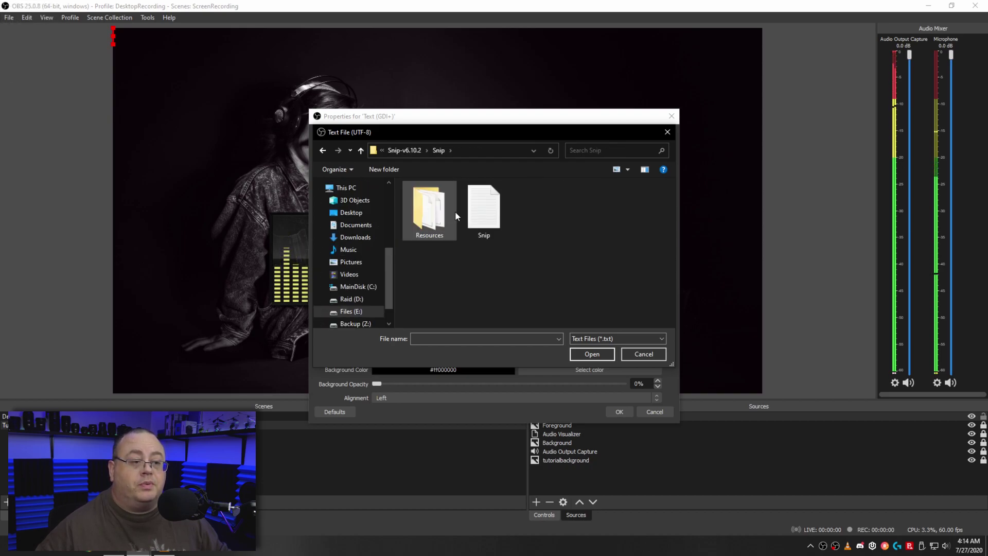
click(485, 207)
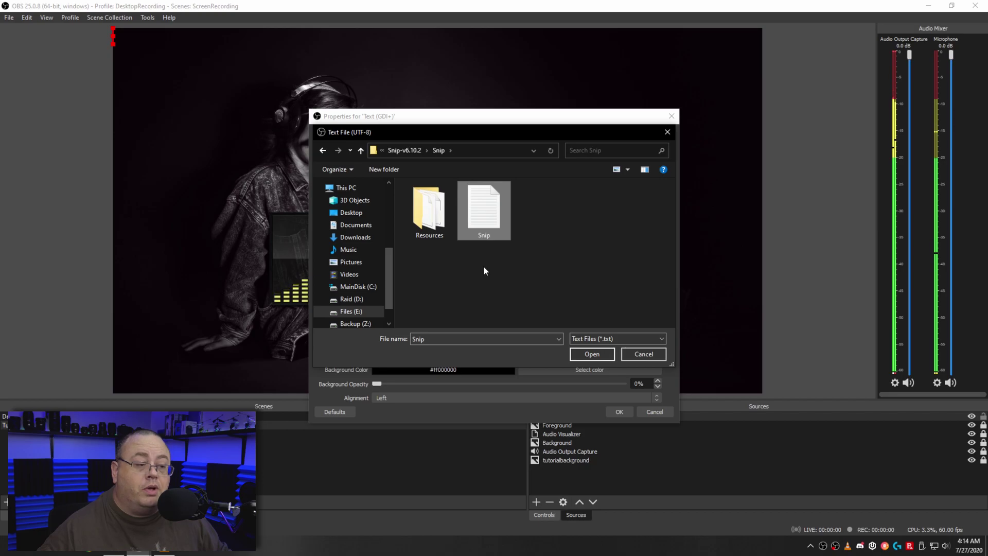
click(596, 353)
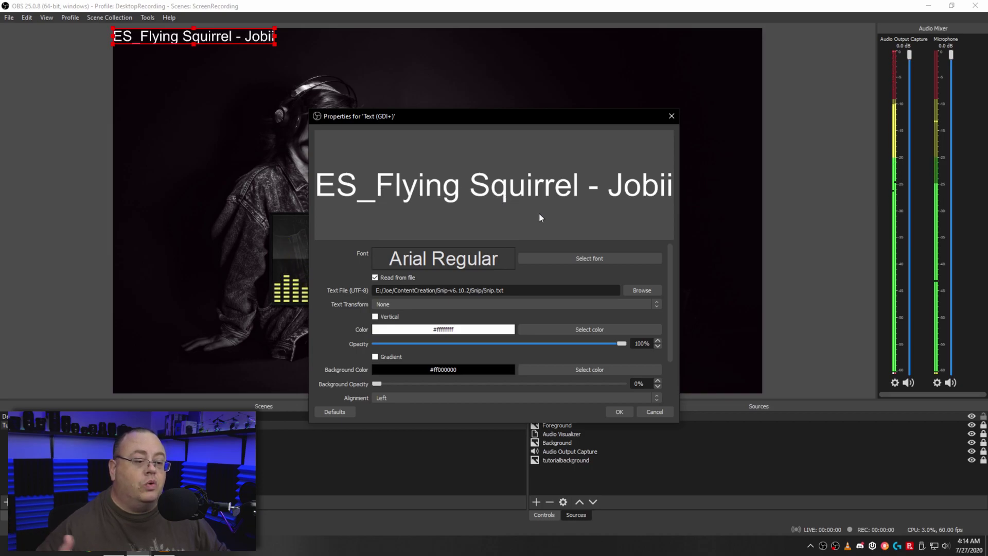
- Enable custom text extents on the title with width 4000, height 100 and Wrap on
drag(669, 258, 671, 307)
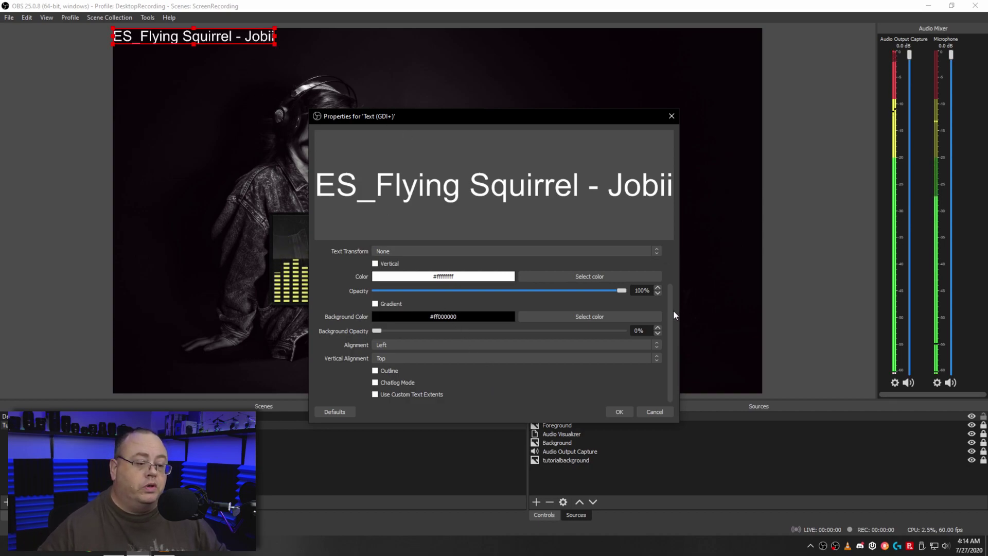
click(375, 394)
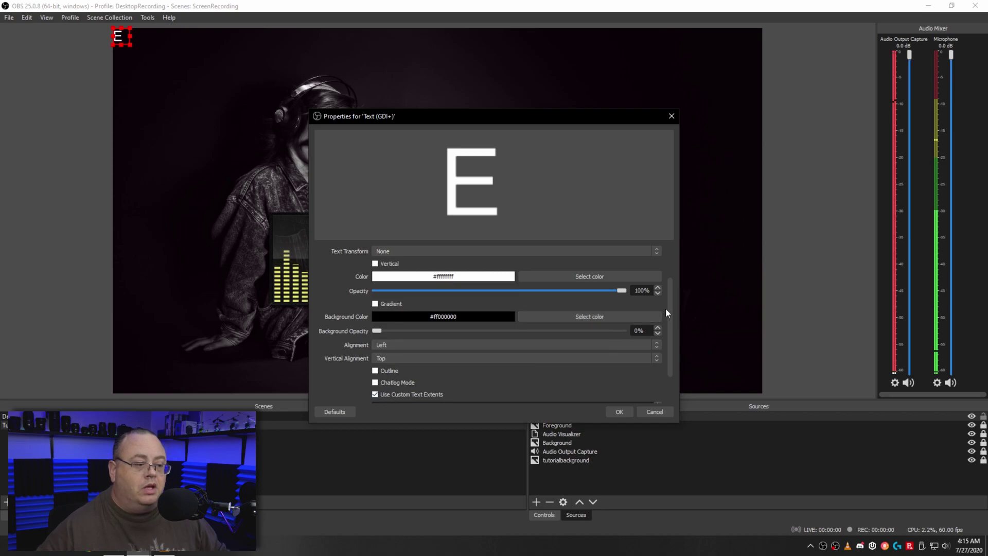
drag(668, 307, 672, 383)
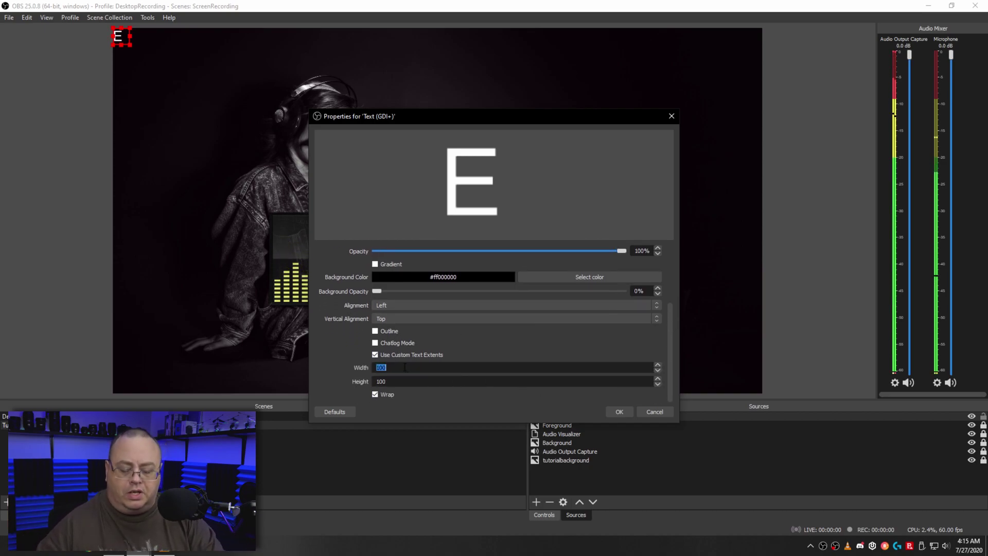
text(000)
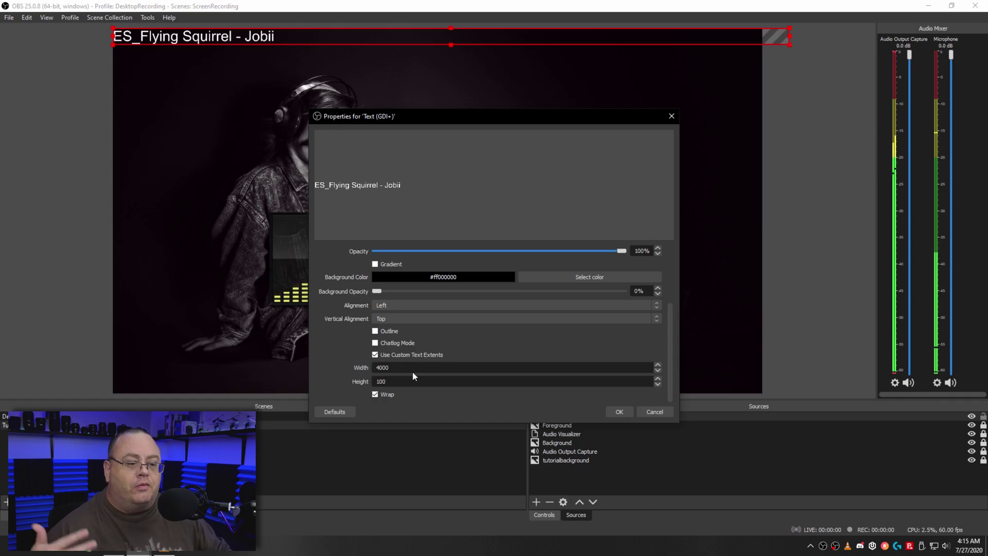
- Move the title onto the visualizer panel's top-left and layer Text (GDI+) just beneath Foreground
click(619, 412)
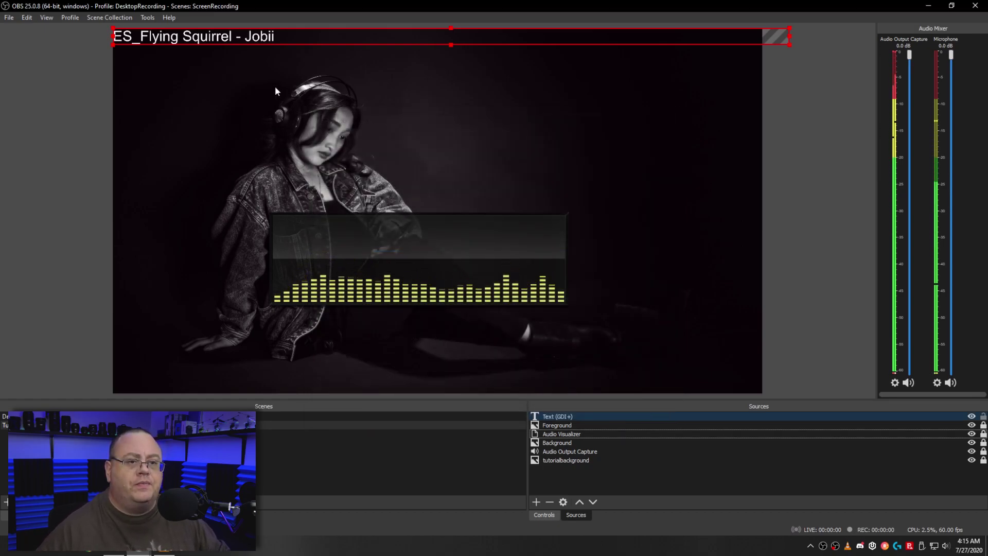
drag(229, 42, 395, 230)
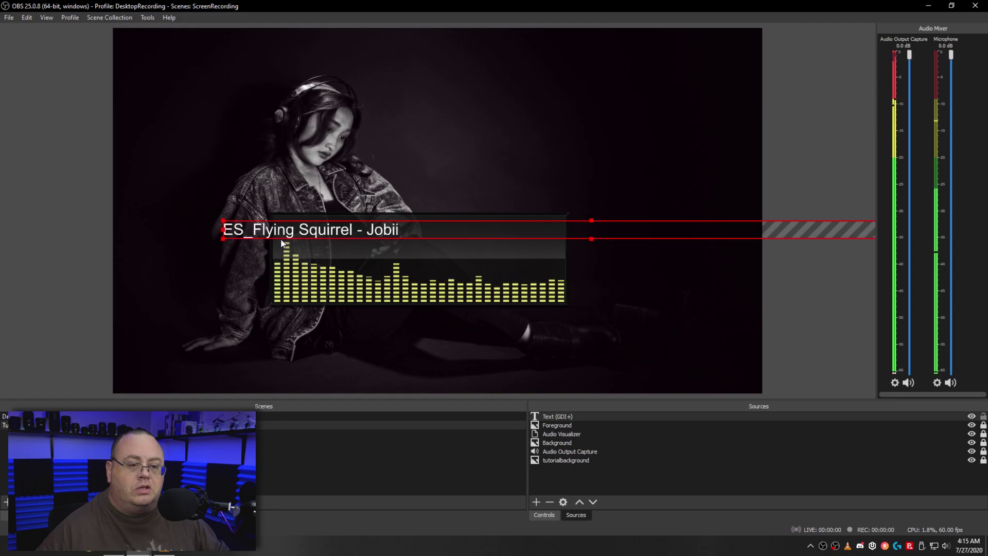
drag(271, 228, 432, 227)
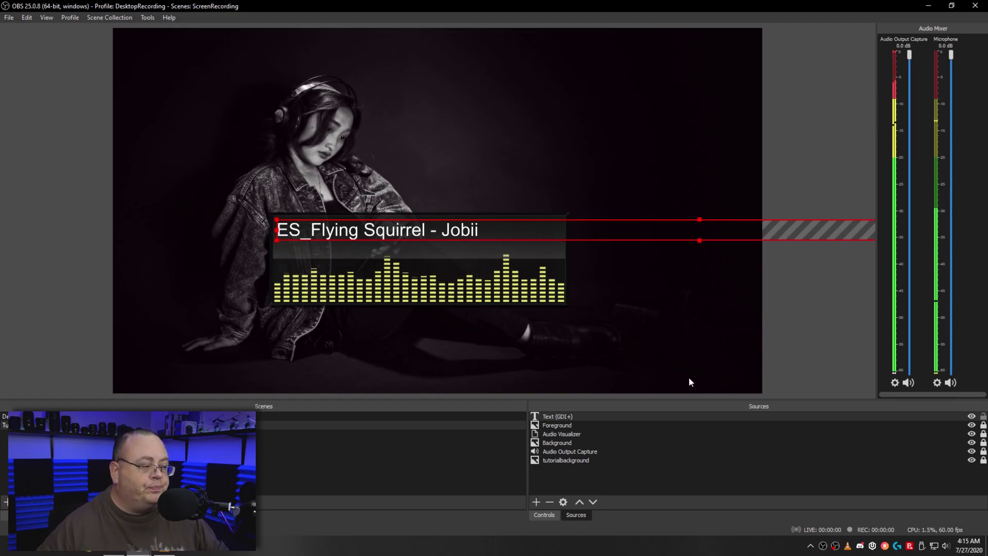
drag(569, 419, 565, 428)
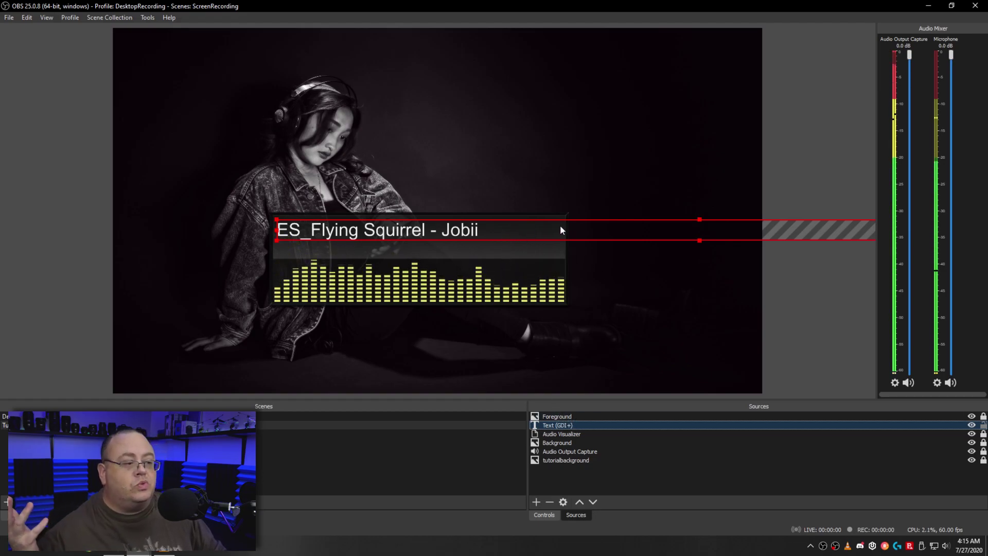
right_click(588, 425)
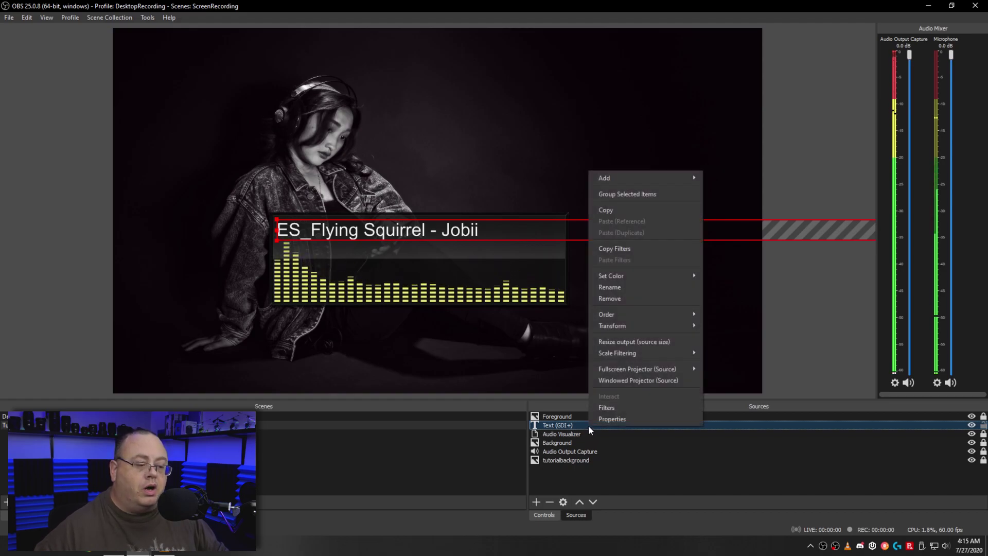
- Add a looping Scroll filter to Text (GDI+) with horizontal speed 30
click(617, 408)
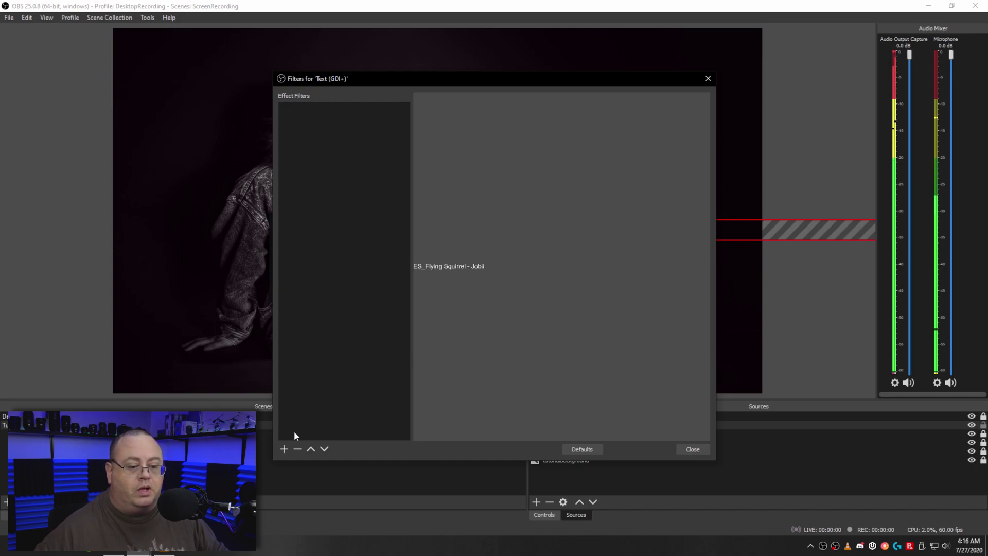
click(285, 449)
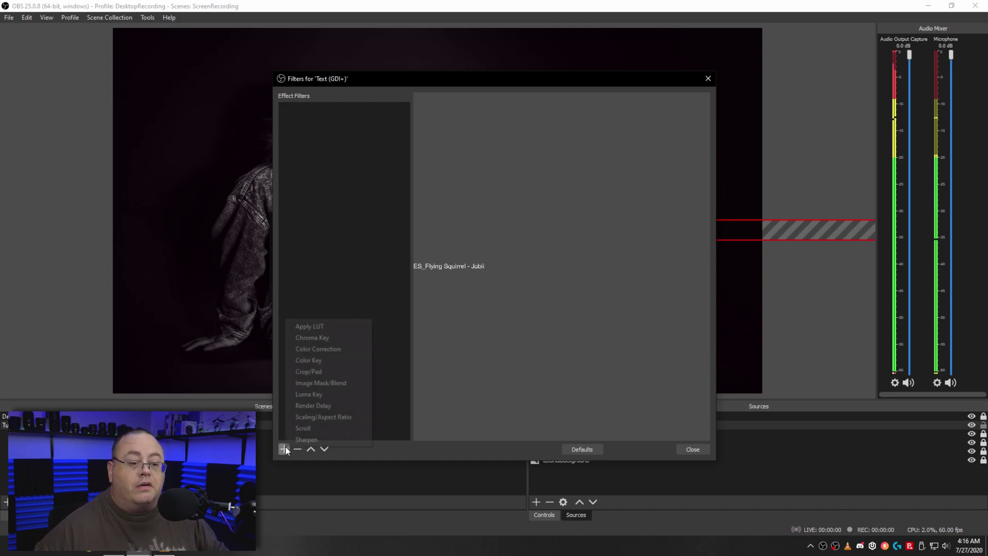
click(320, 426)
click(475, 288)
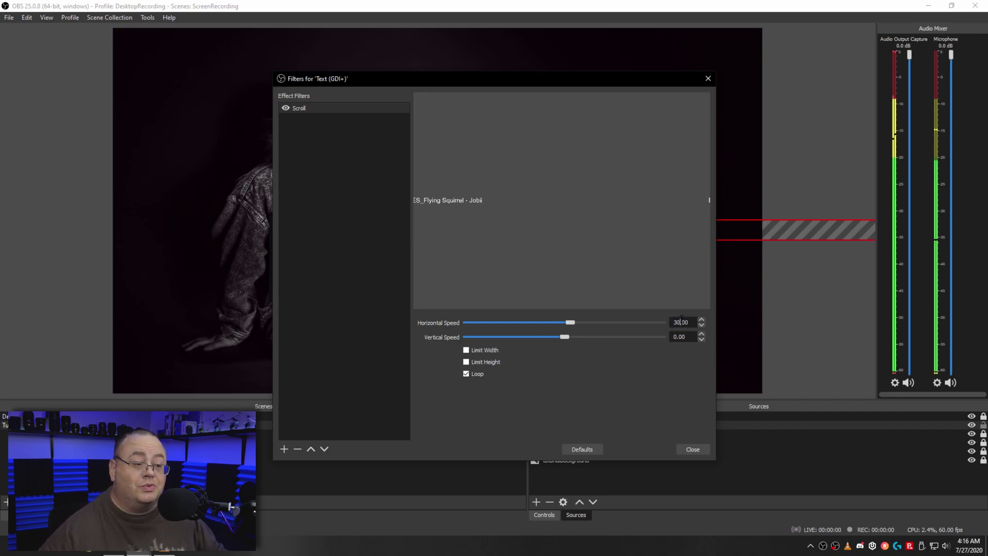
click(683, 449)
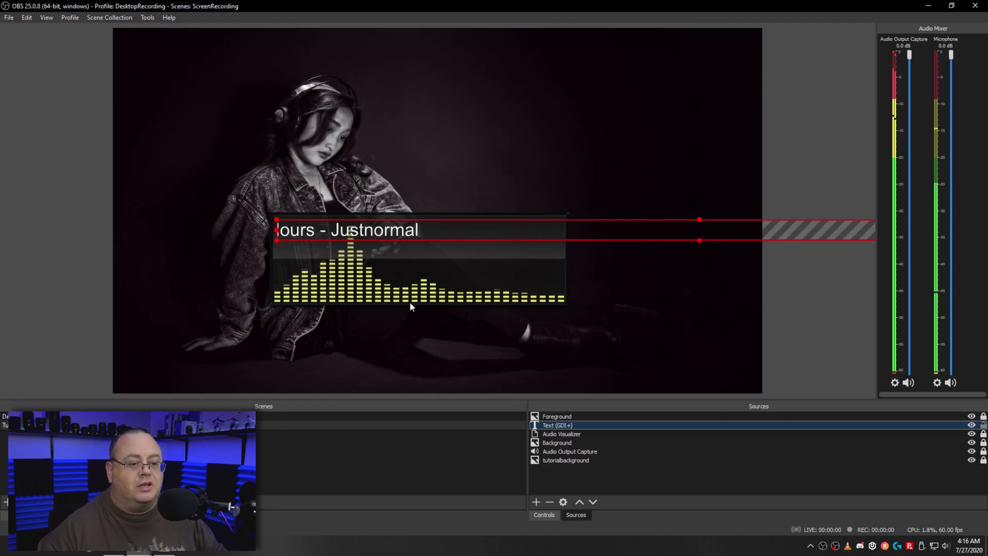
- Add a Crop/Pad filter to the Text (GDI+) source
right_click(570, 427)
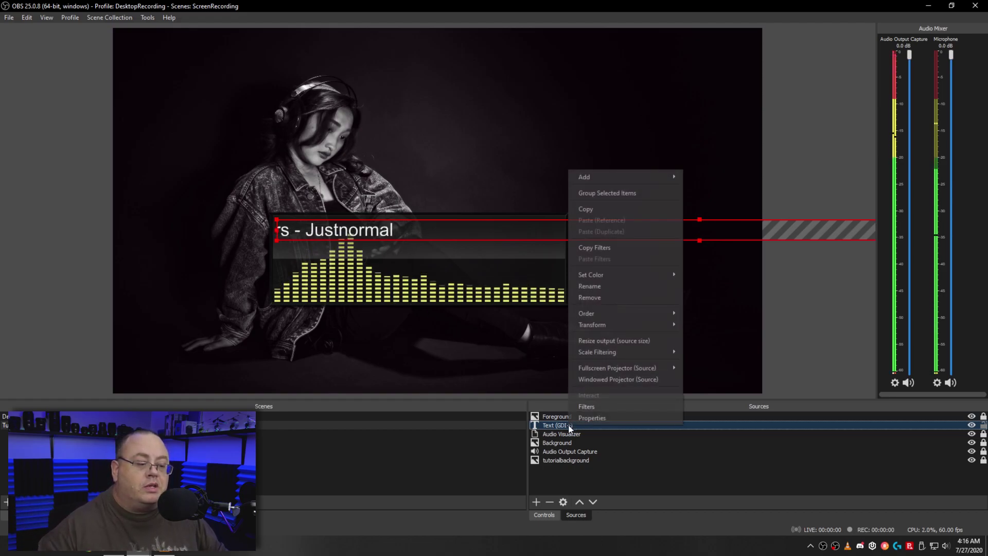
click(586, 413)
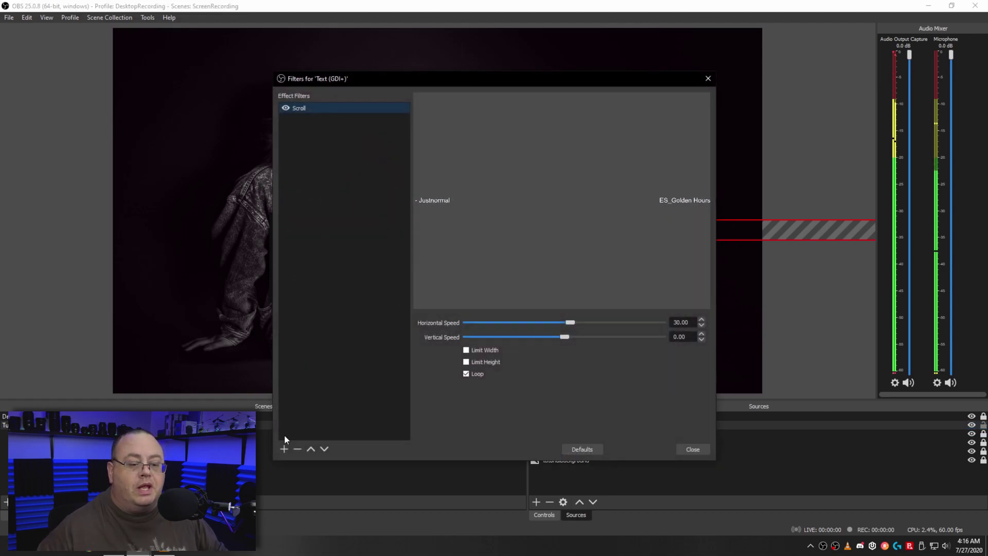
click(283, 449)
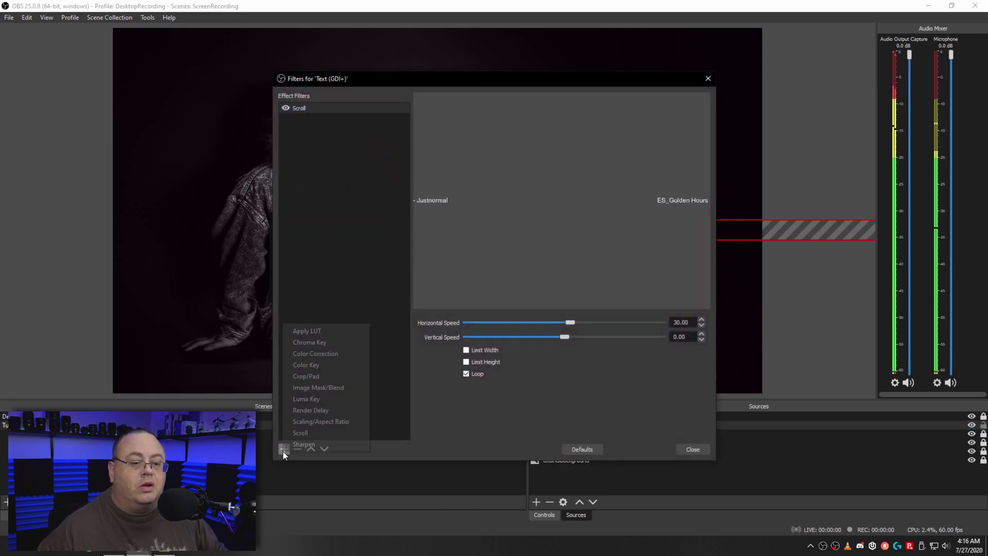
click(327, 379)
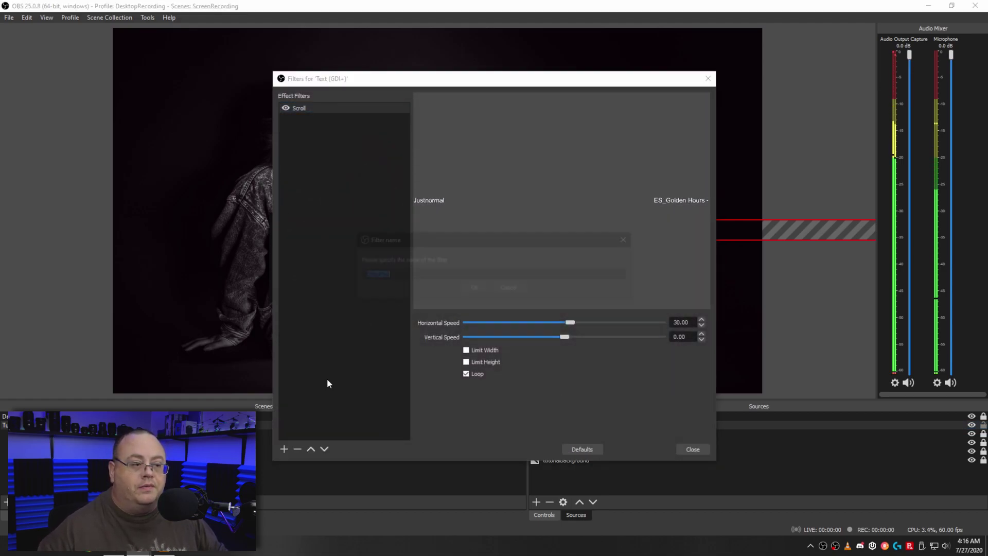
click(474, 288)
drag(541, 74, 541, 279)
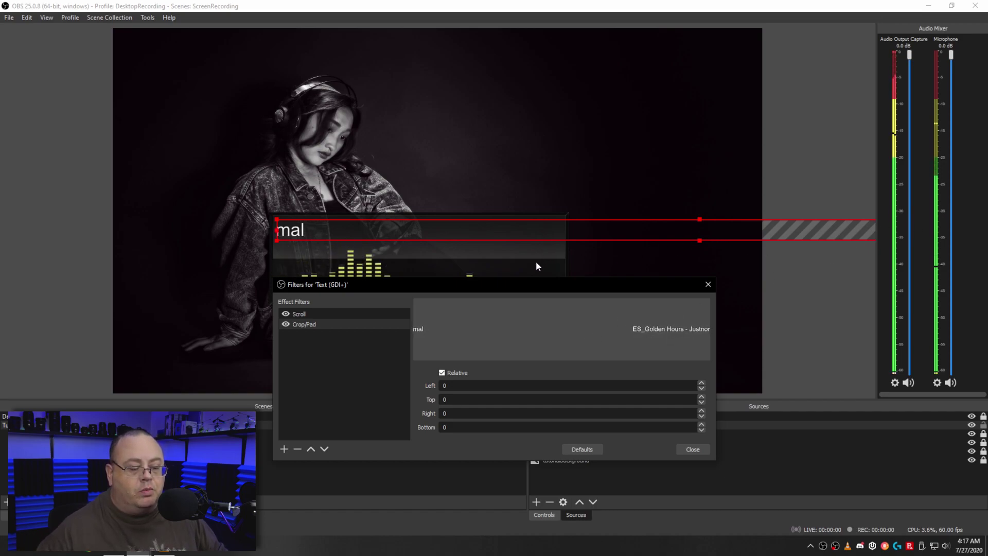
- Set the Crop/Pad filter's right crop to 2650, relative
double_click(450, 412)
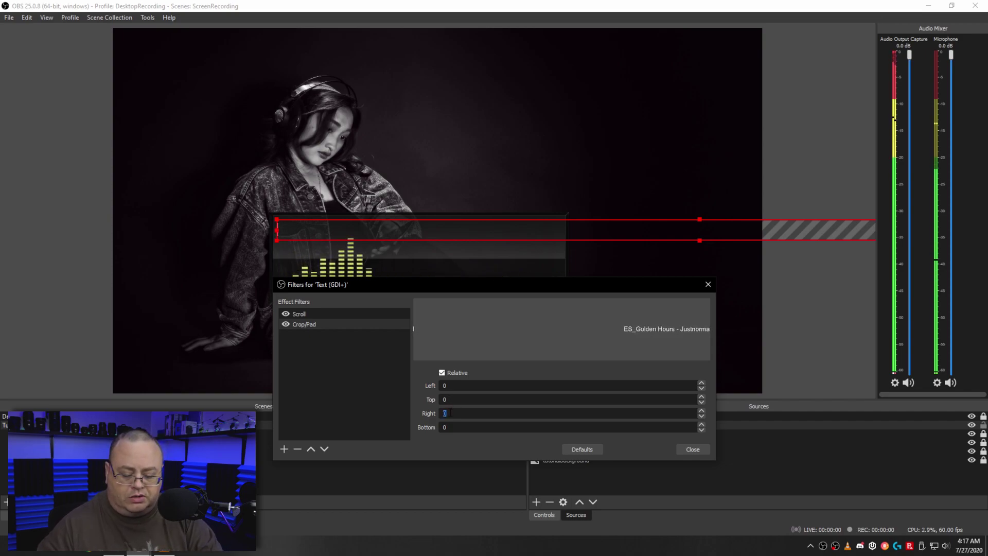
text(200)
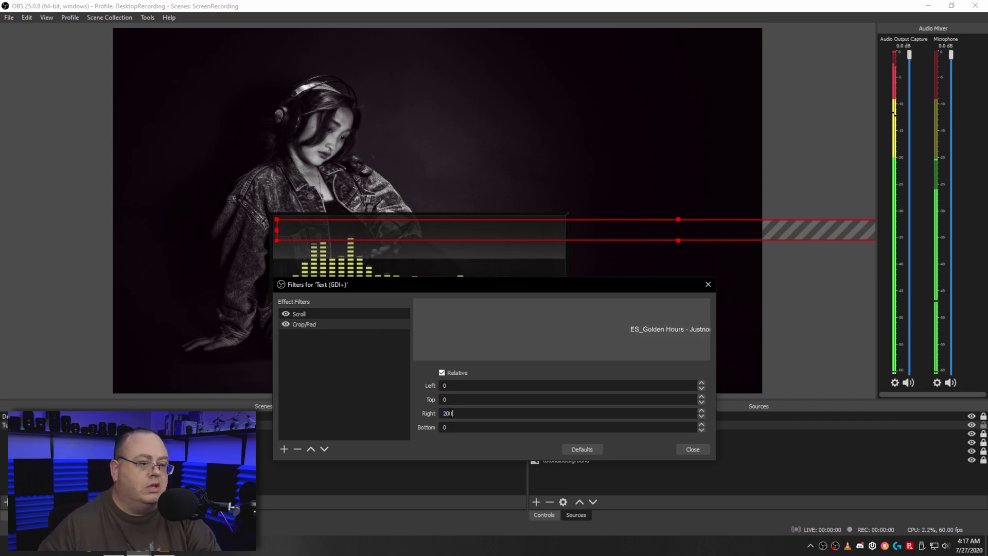
text(0)
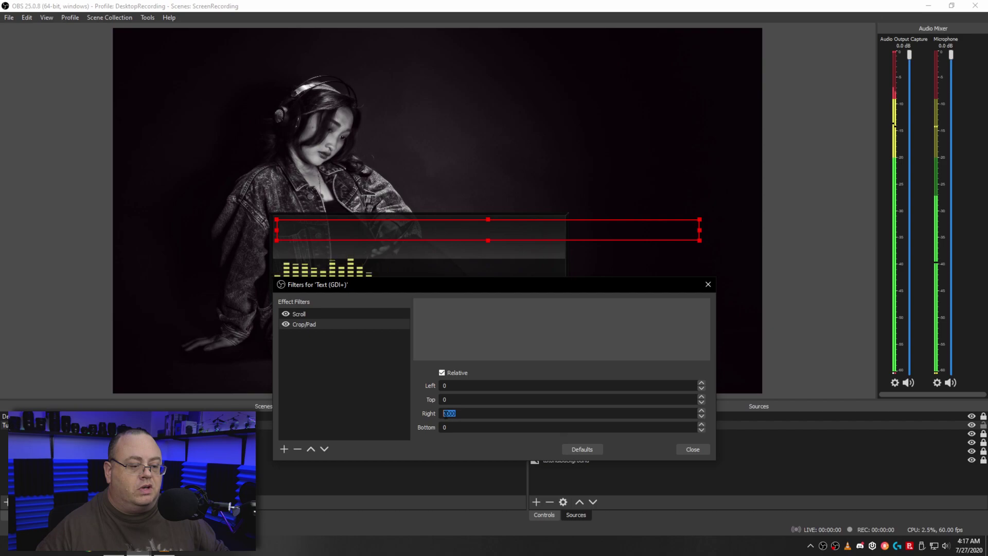
text(100)
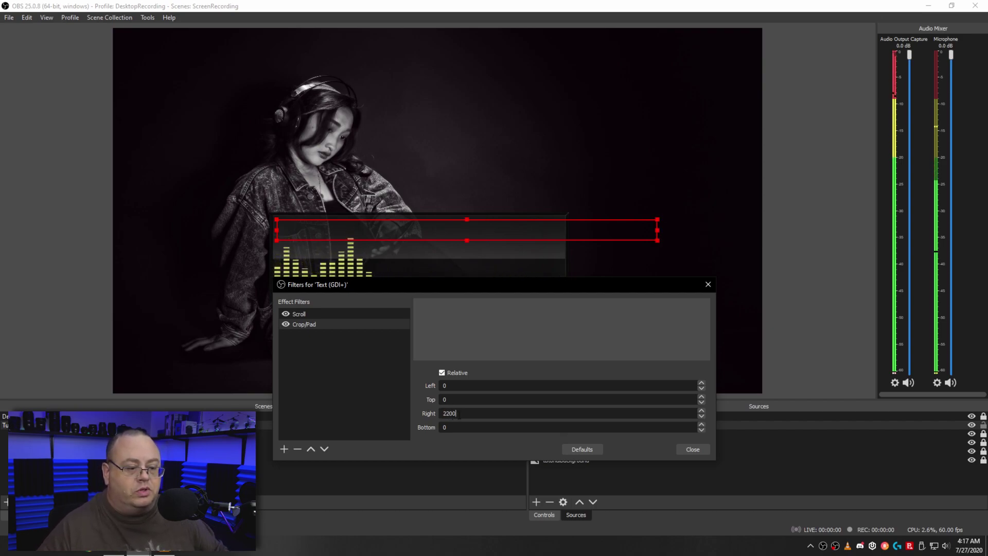
text(4)
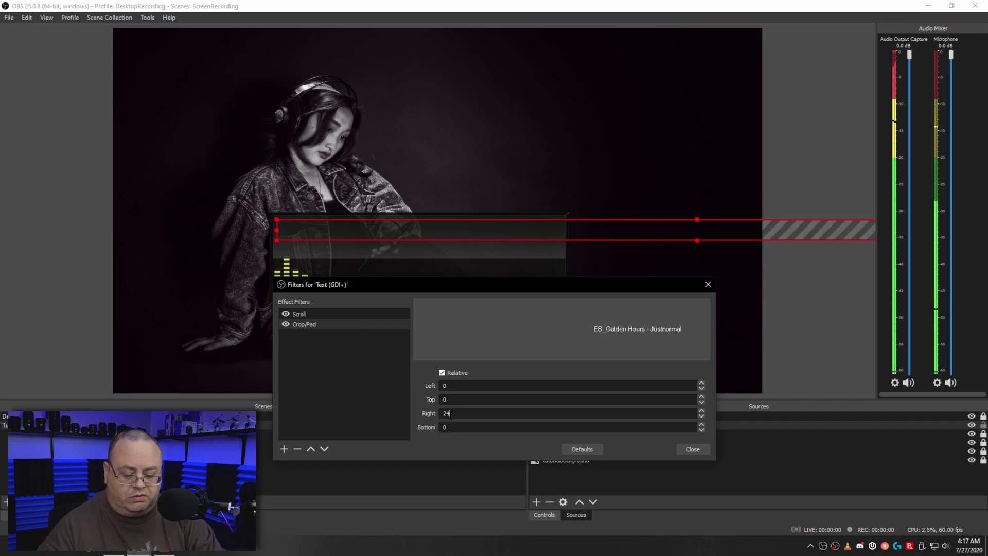
text(00)
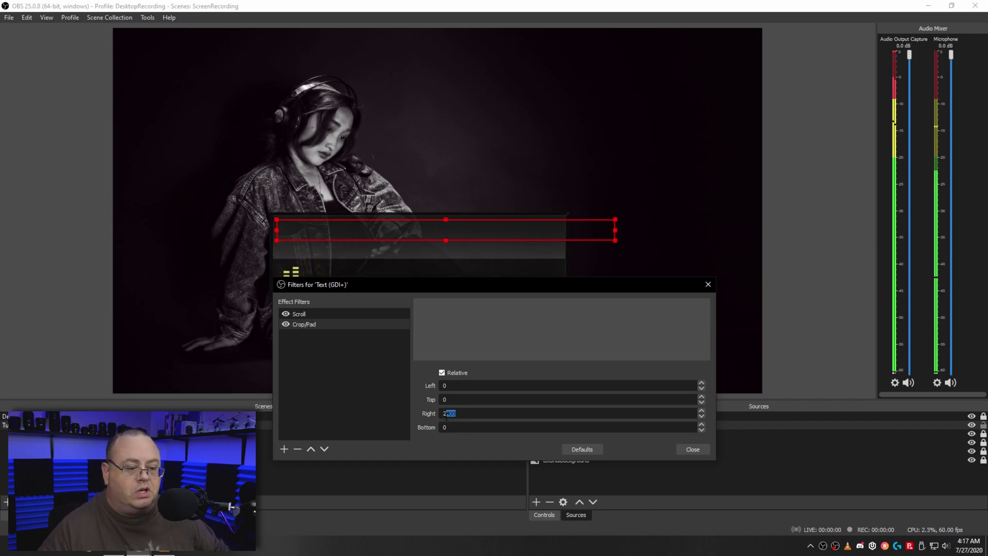
text(500)
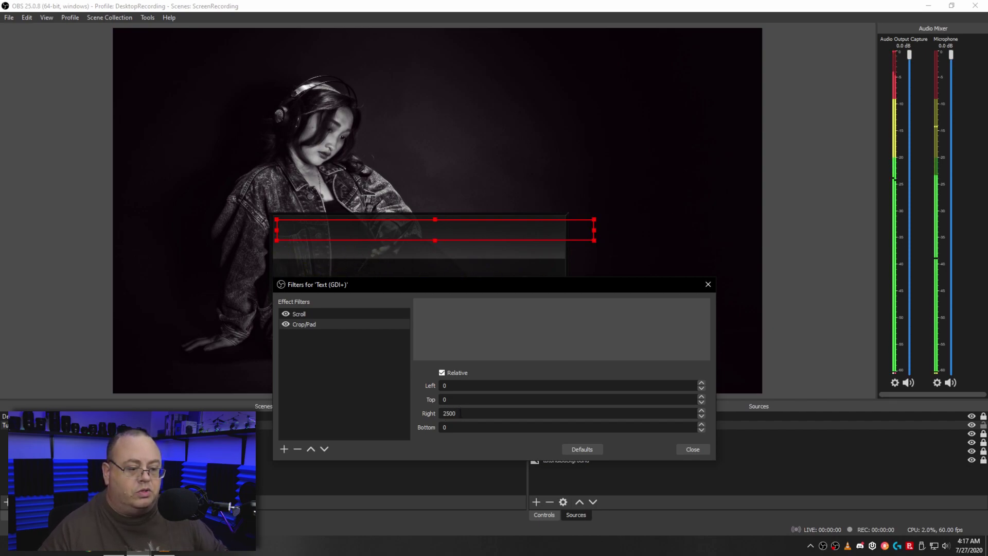
key(BackSpace)
key(BackSpace)
key(BackSpace)
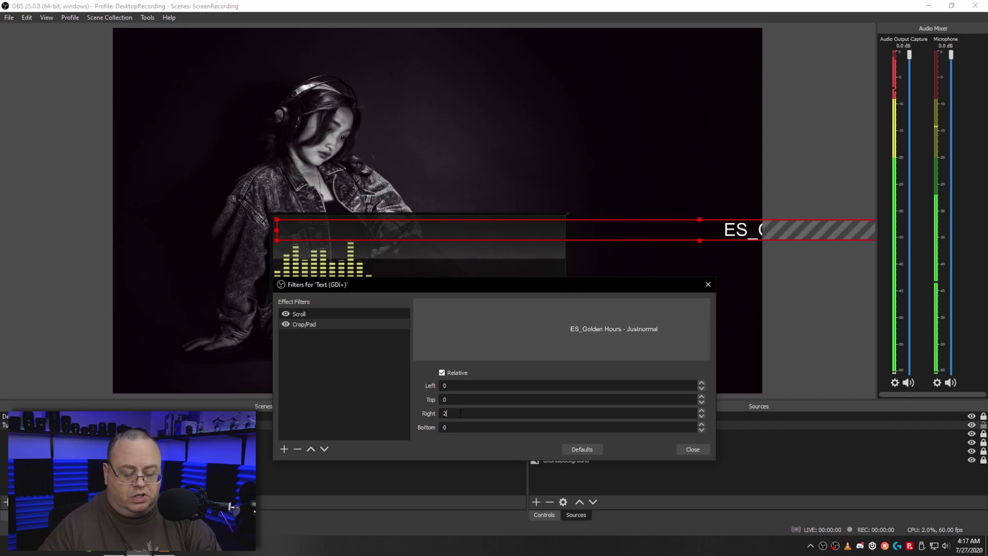
text(600)
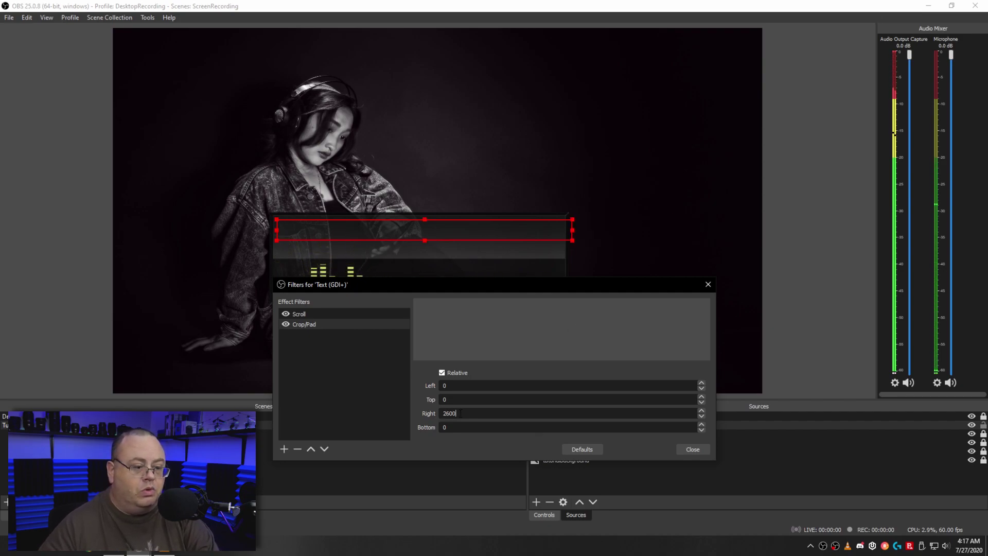
key(BackSpace)
key(BackSpace)
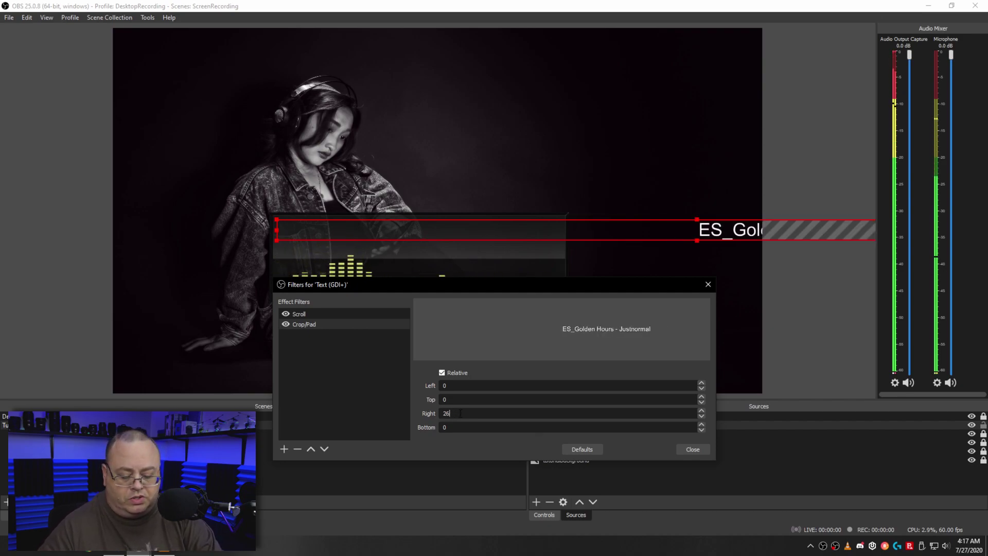
text(50)
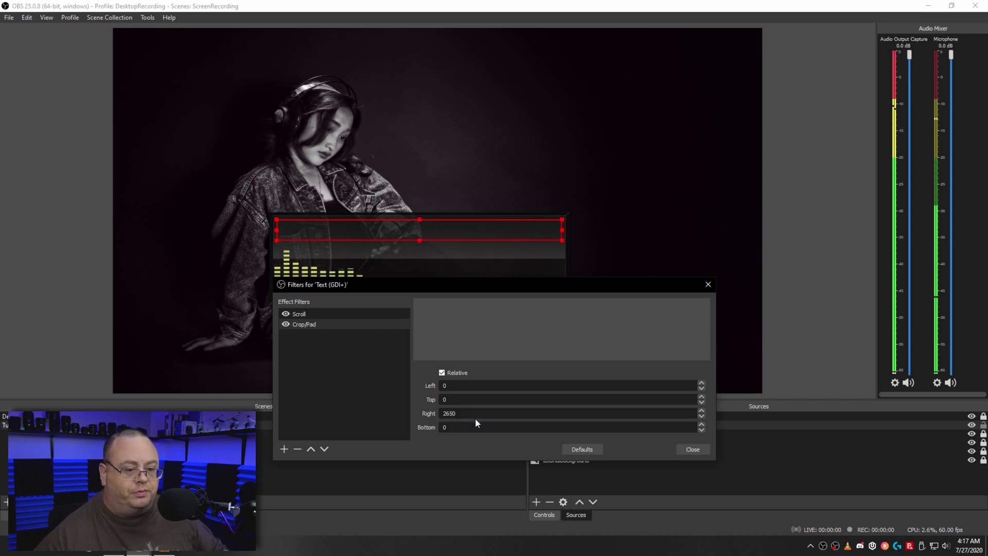
click(693, 449)
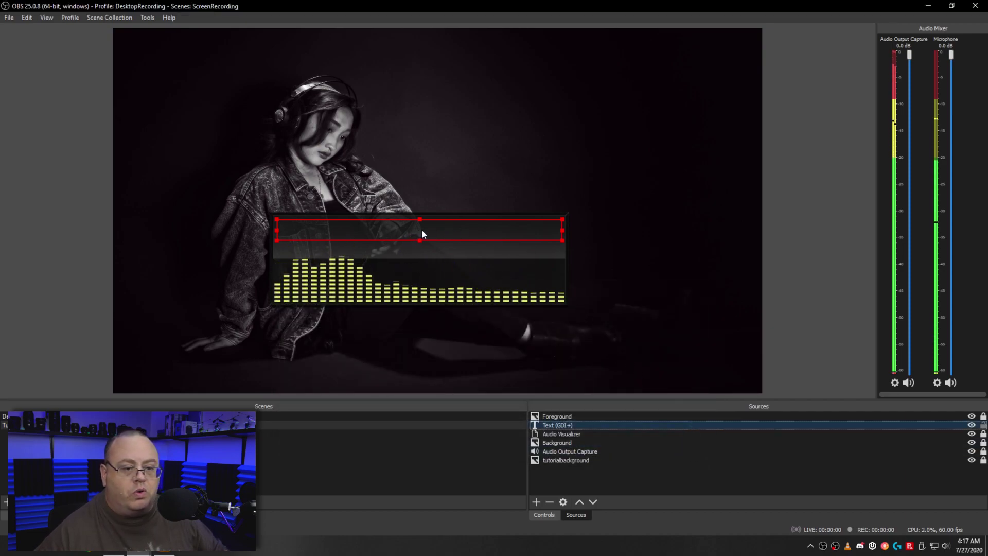
click(983, 425)
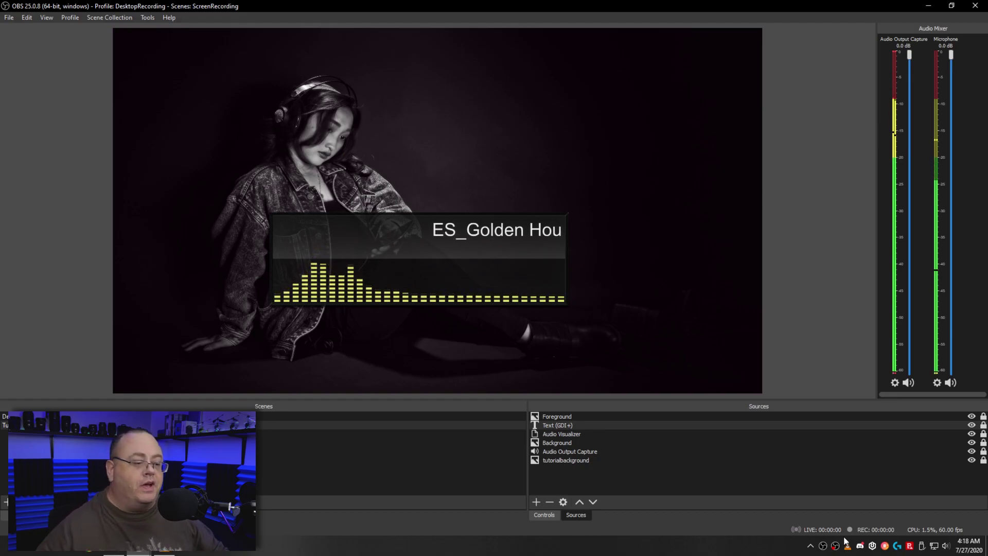
- Change the text's Scroll filter horizontal speed to 120 and check the faster scroll in the preview
right_click(584, 425)
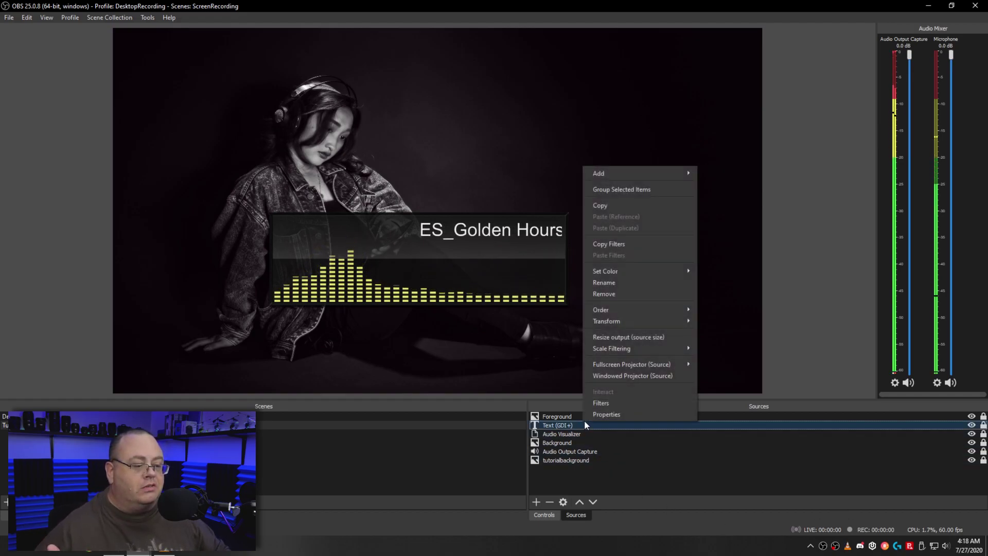
click(615, 400)
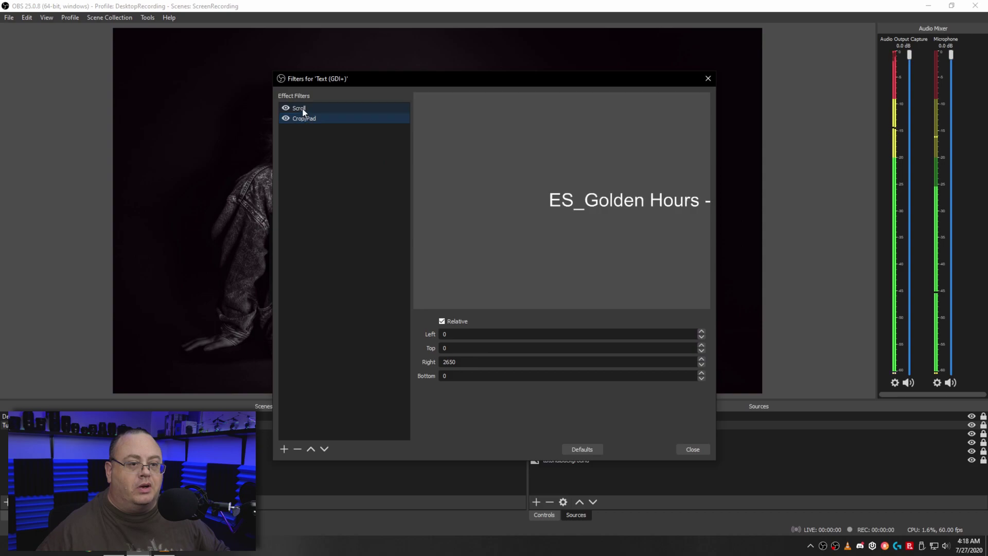
click(299, 108)
text(12)
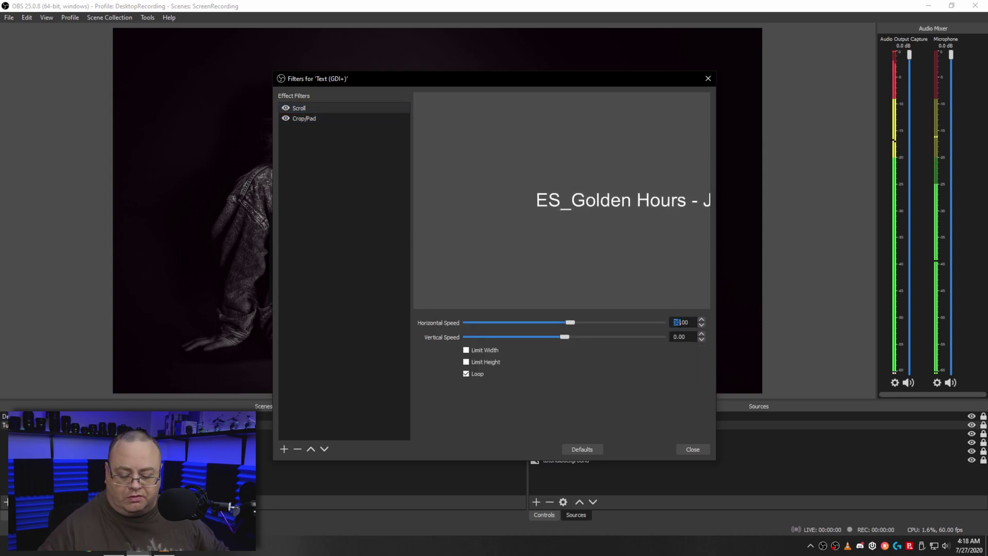
text(0)
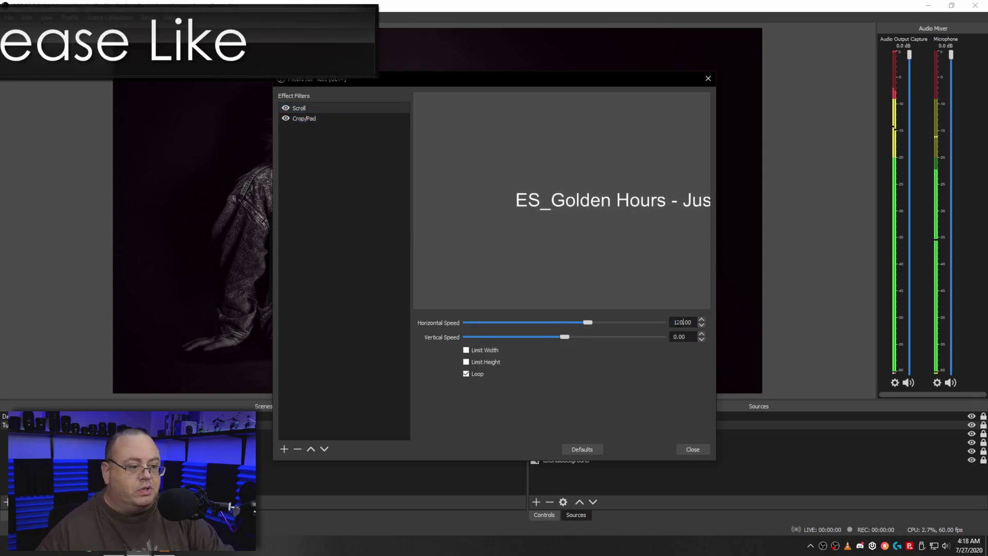
drag(591, 82, 565, 408)
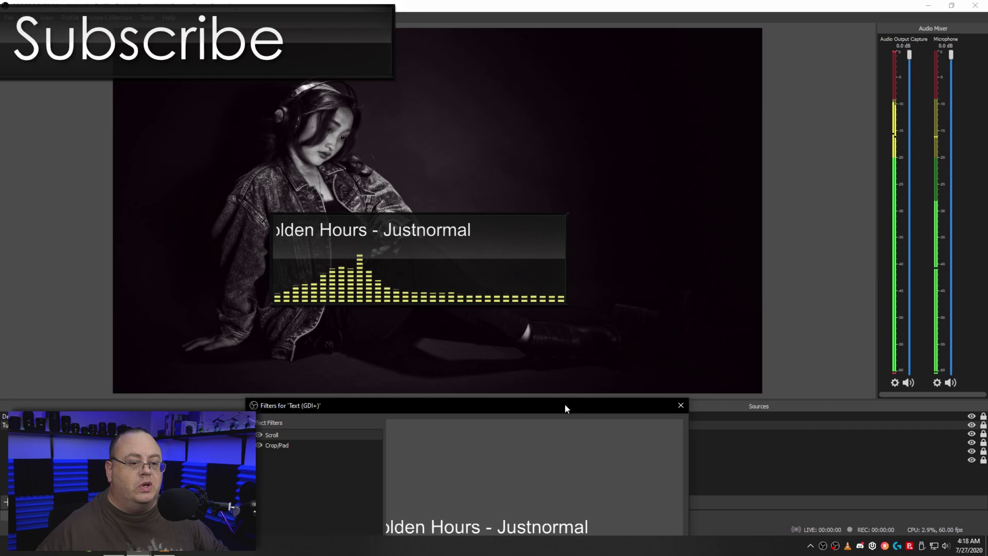
drag(564, 405, 580, 111)
- Close the Filters for 'Text (GDI+)' window
click(658, 482)
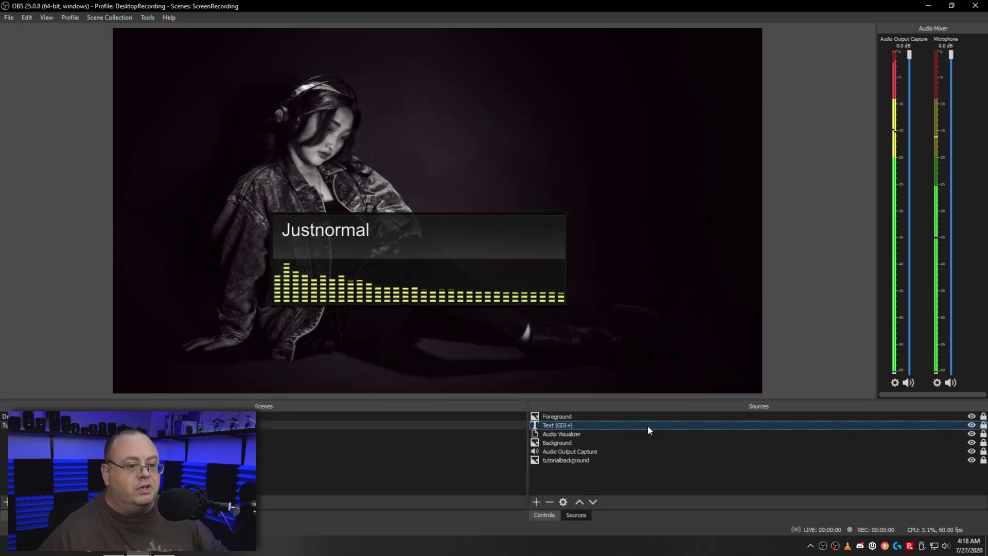